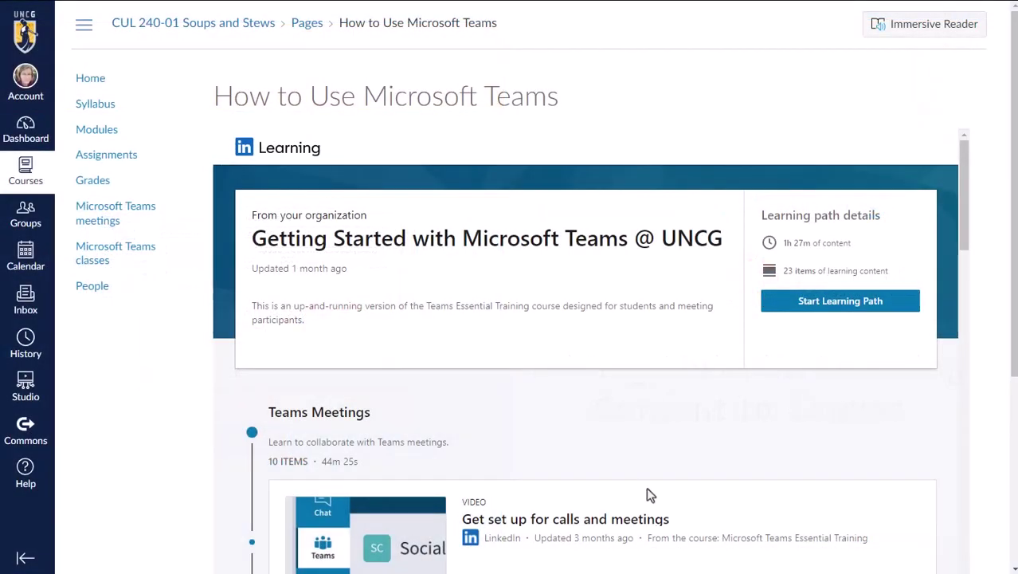
- Browse the How to Use Microsoft Teams page's embedded LinkedIn videos, then open the Unconscious Bias assignment
scroll(647, 487, down, 3)
scroll(646, 486, down, 3)
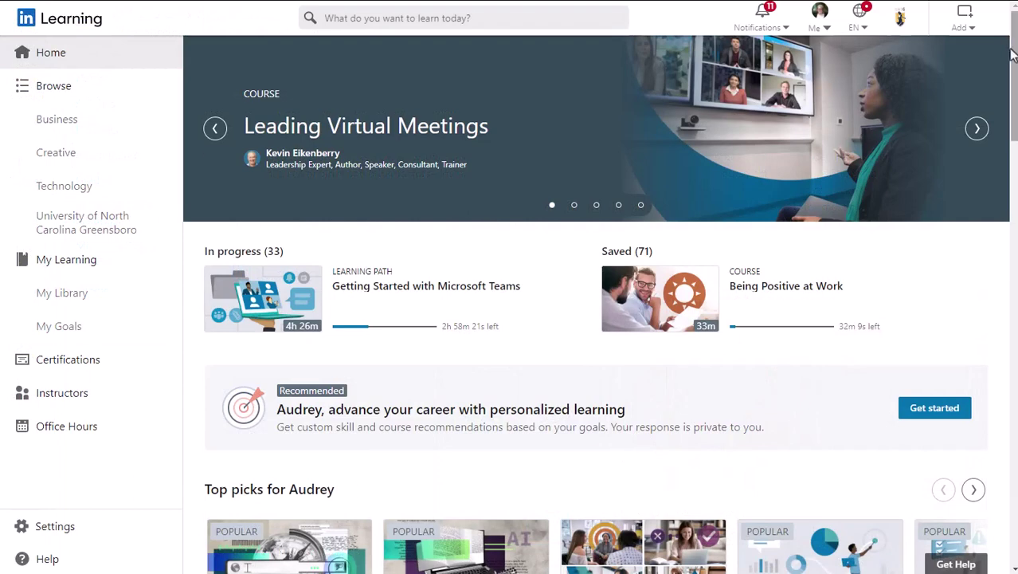
drag(1011, 53, 1012, 289)
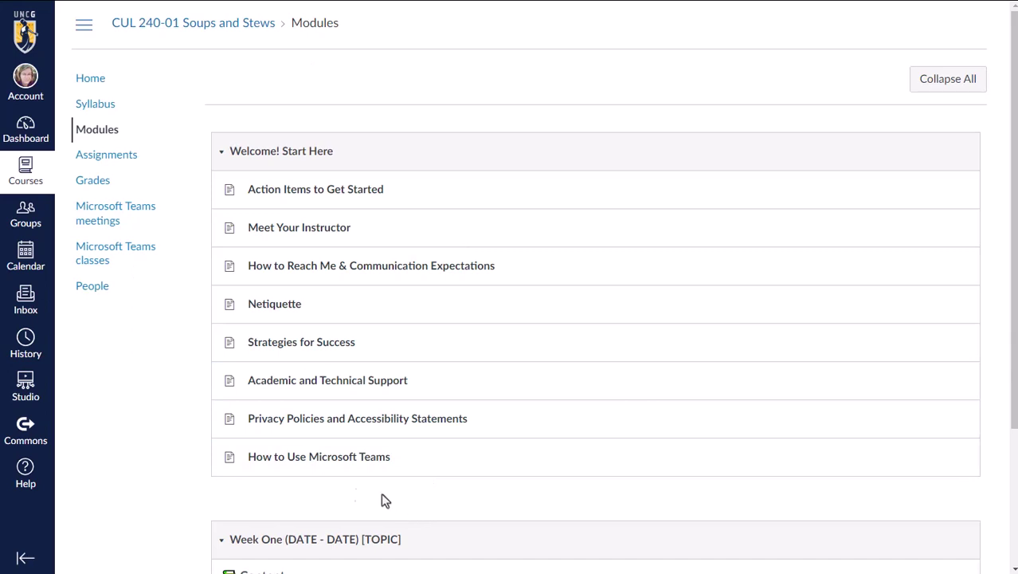
click(288, 469)
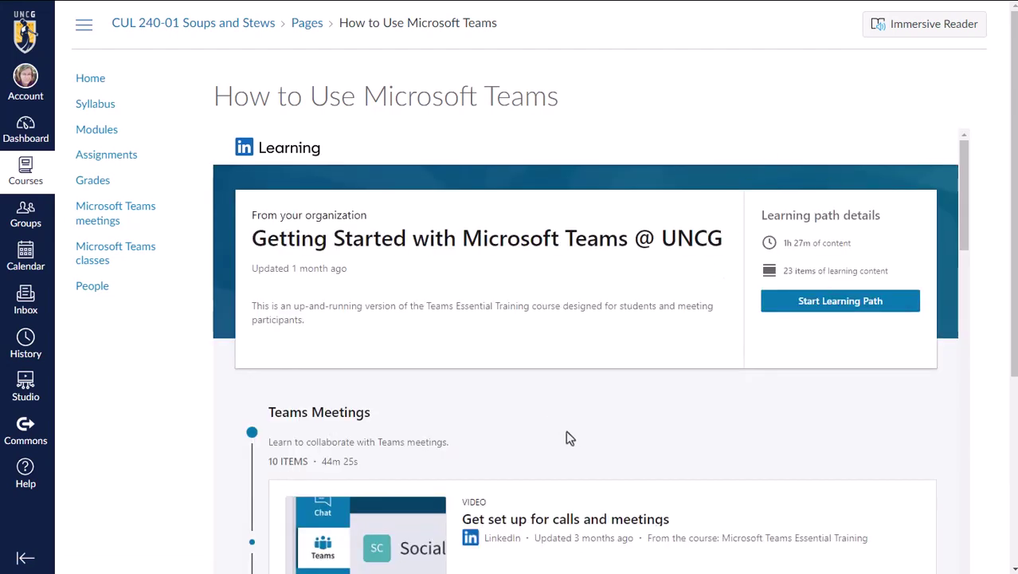
scroll(566, 431, down, 2)
scroll(567, 434, down, 7)
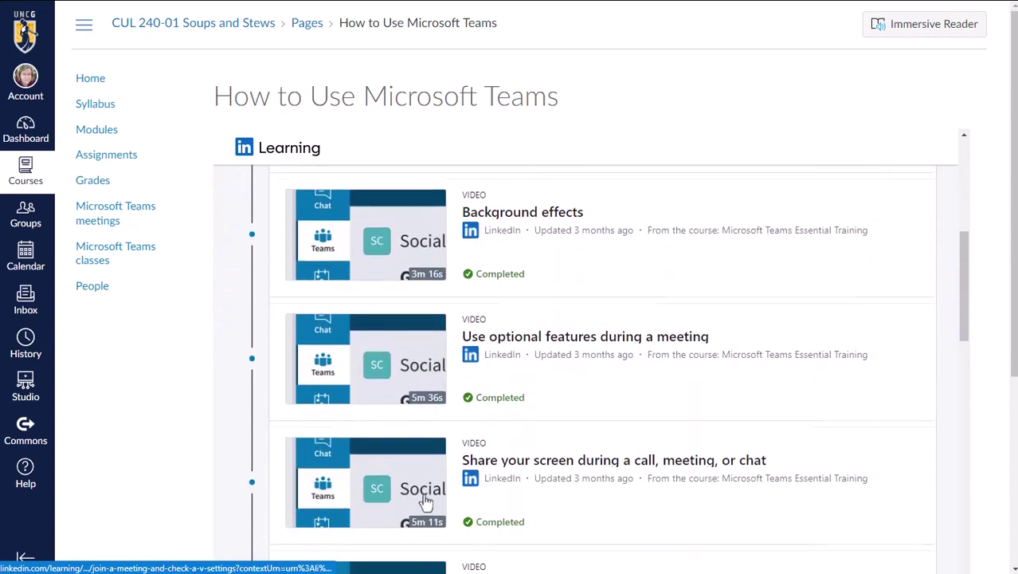
scroll(426, 500, down, 6)
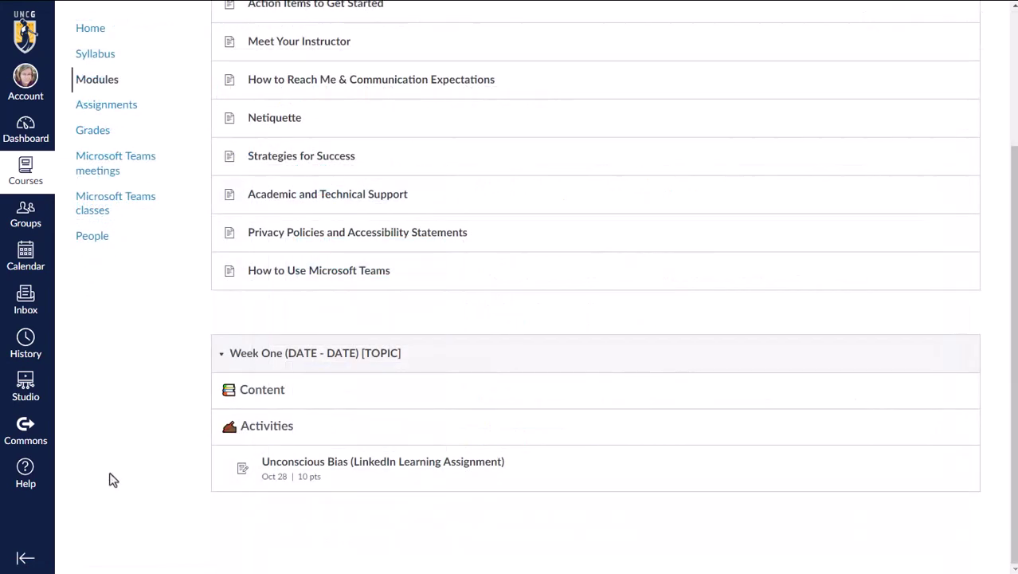
click(299, 468)
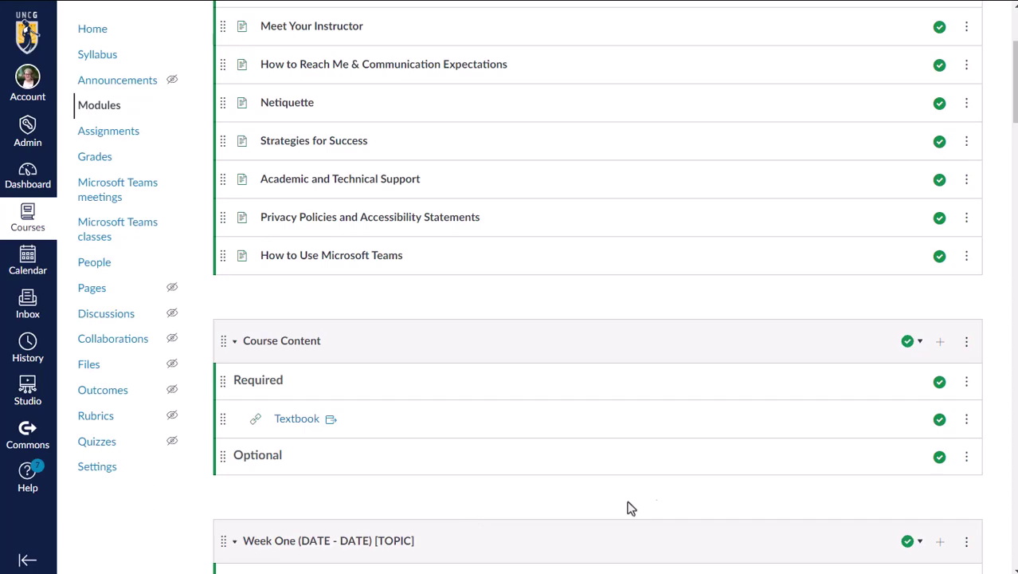
- Add a Master Microsoft Excel page to Course Content and open it in the editor with the cursor in the body
click(941, 343)
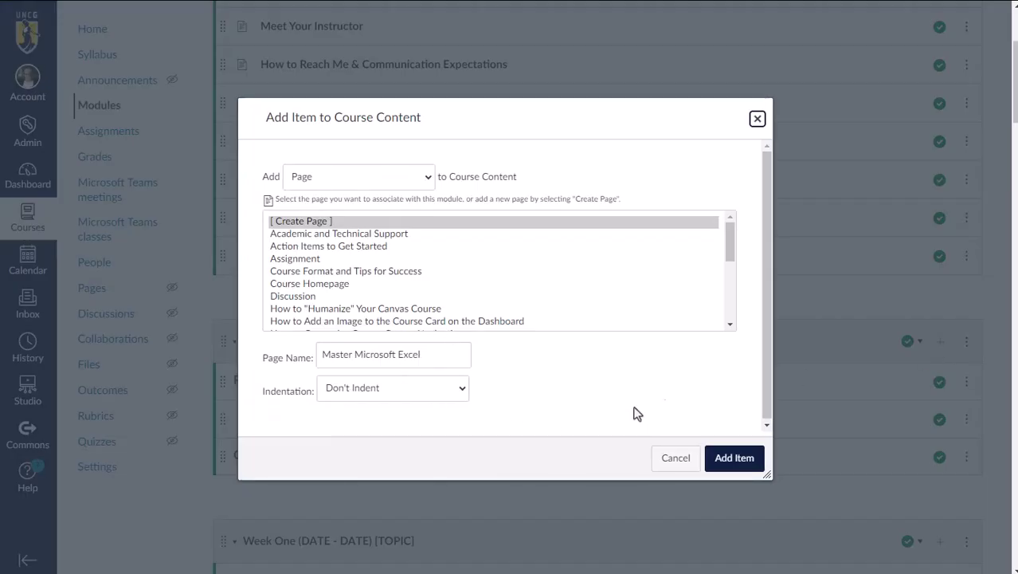
click(722, 462)
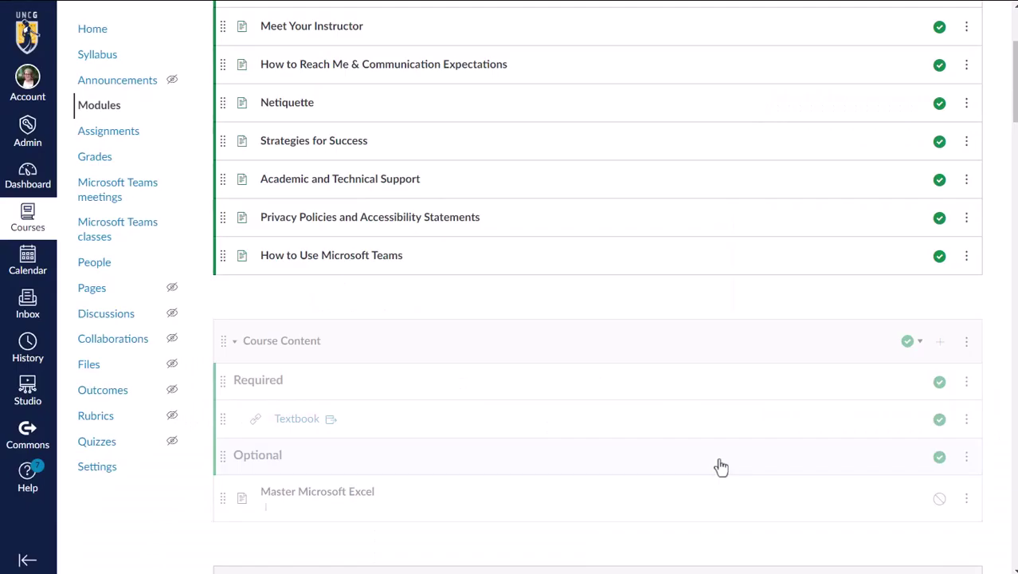
click(338, 502)
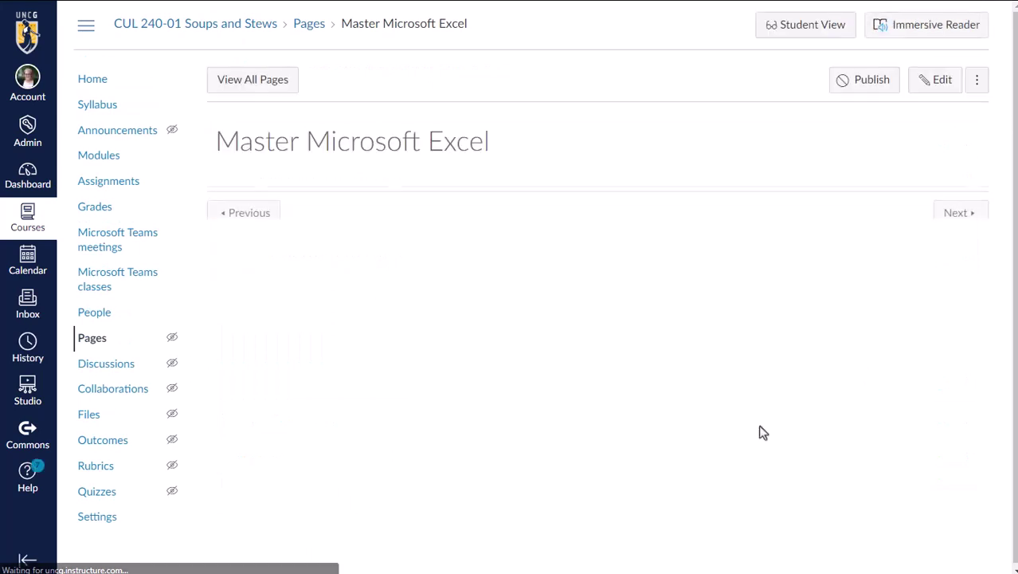
click(931, 99)
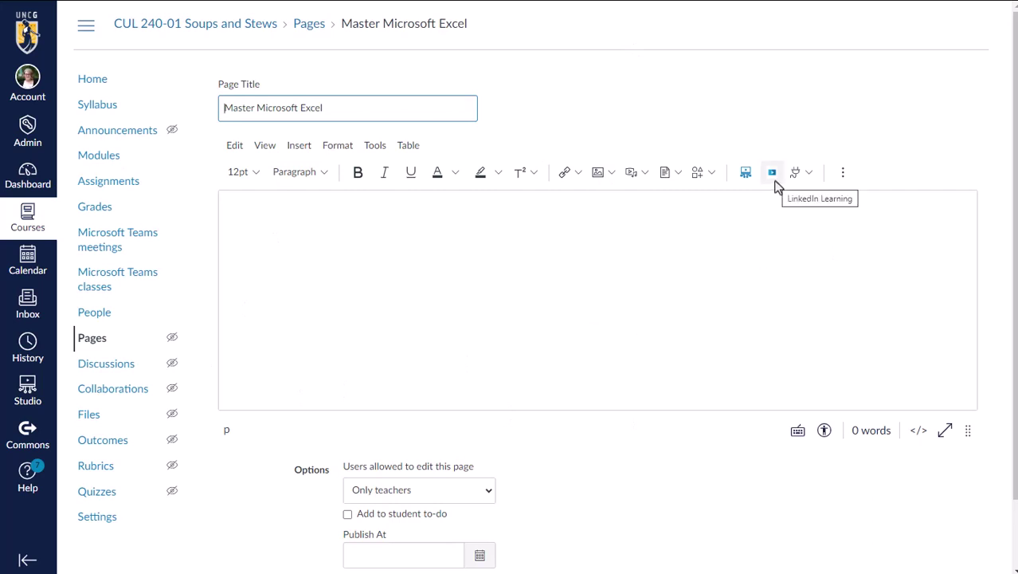
click(671, 263)
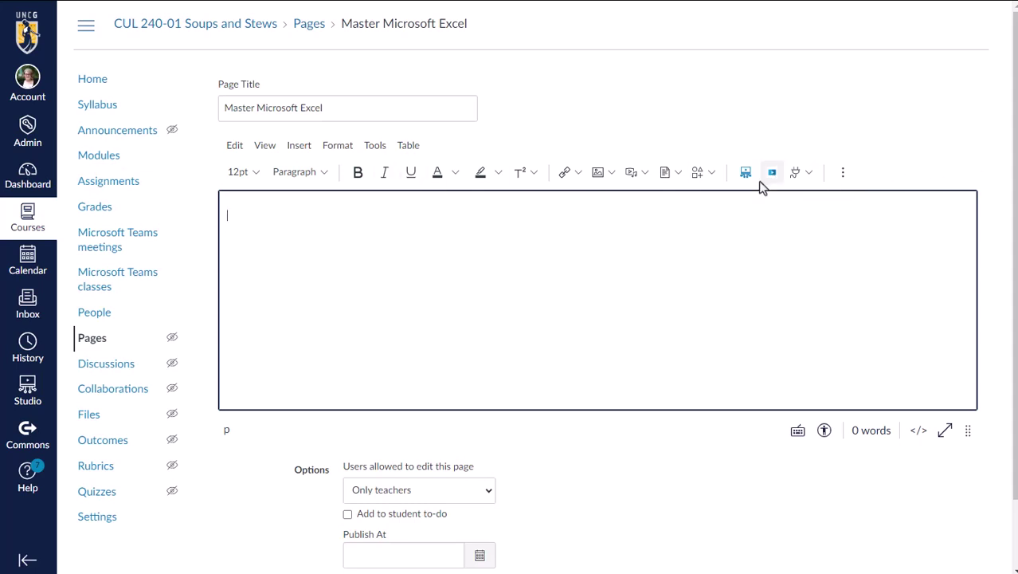
- Find the Master Microsoft Excel learning path in the LinkedIn Learning app, add it, and confirm
click(804, 175)
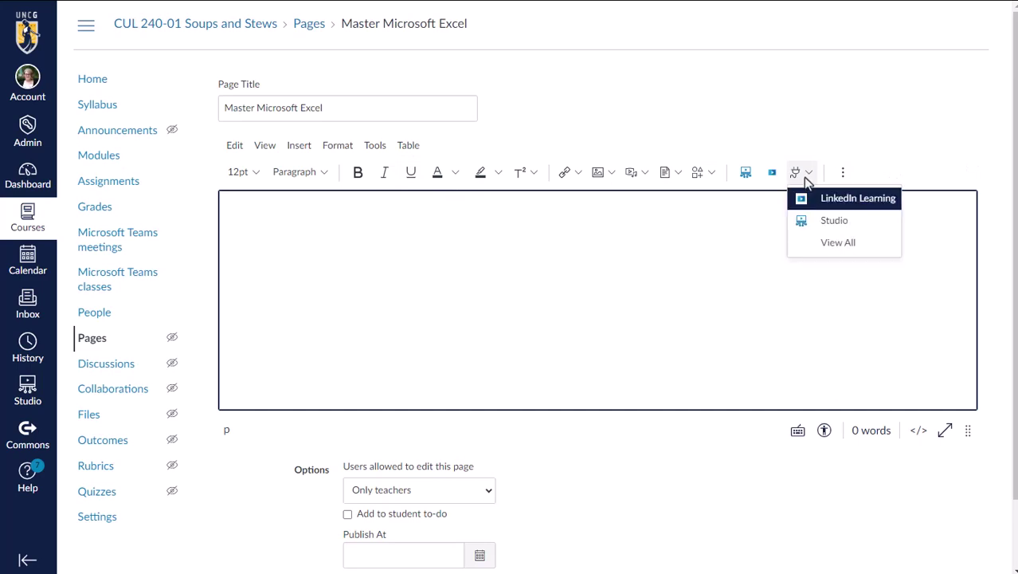
click(826, 247)
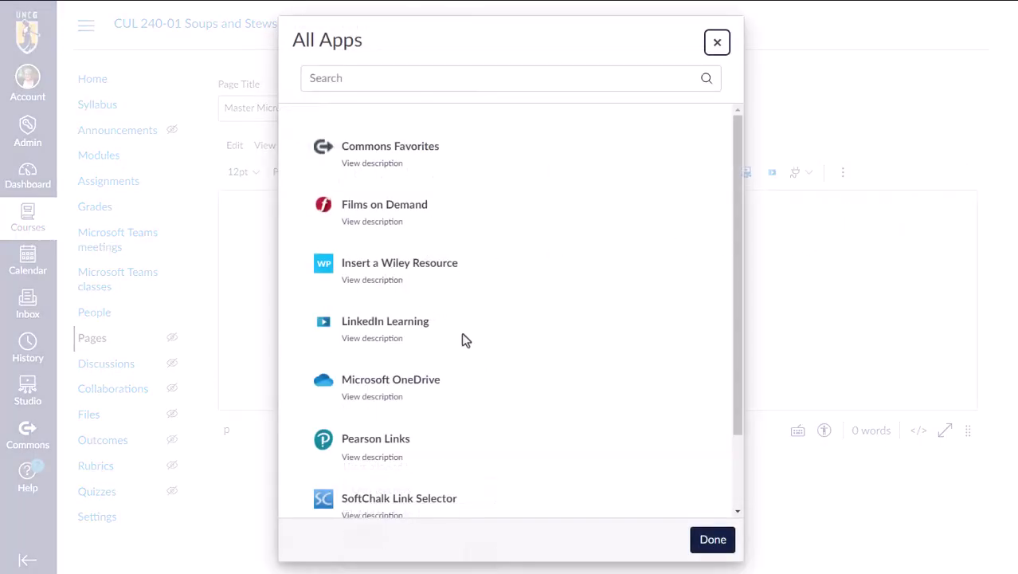
click(355, 335)
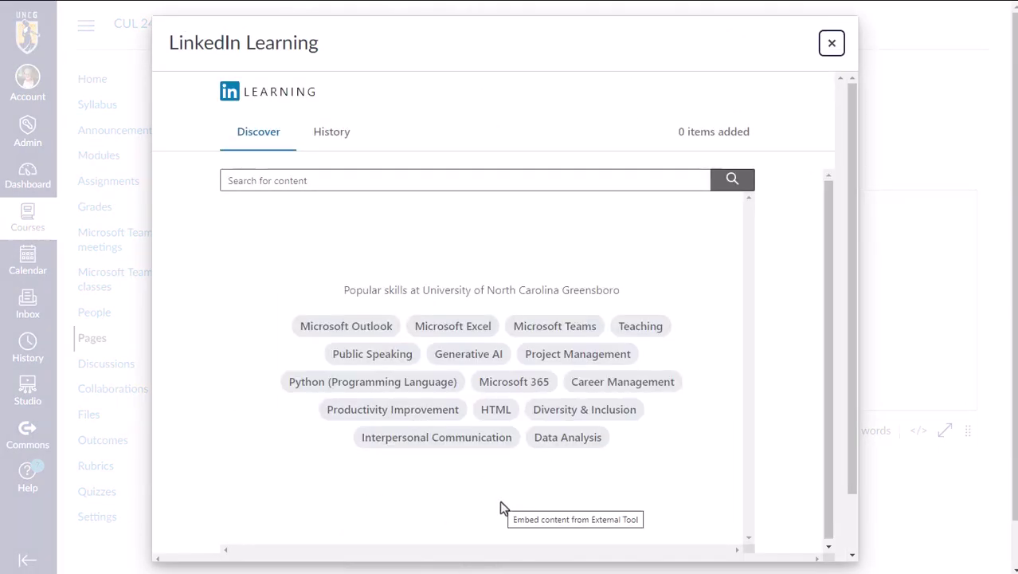
click(315, 182)
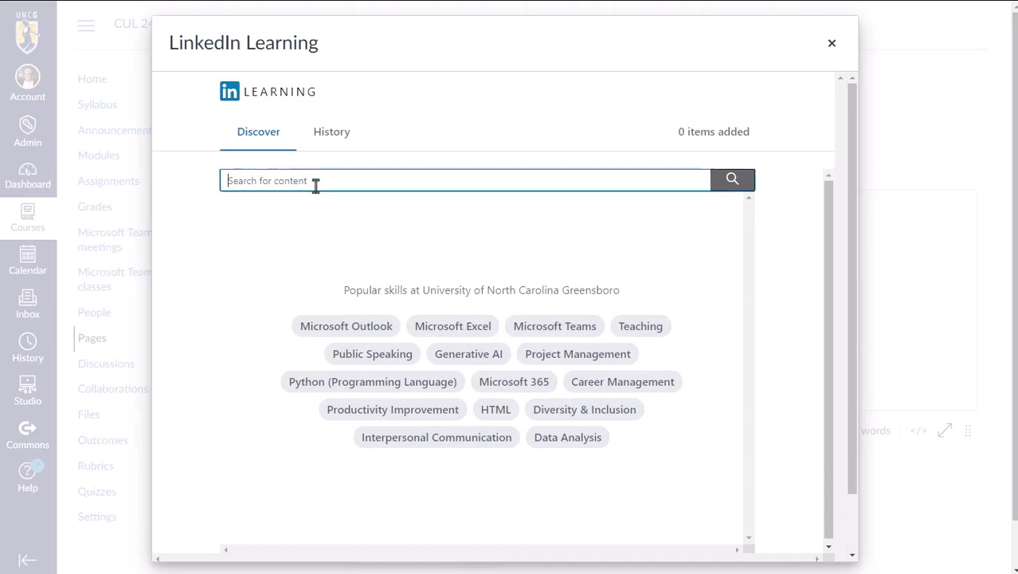
text(Master Microsoft Excel)
key(Return)
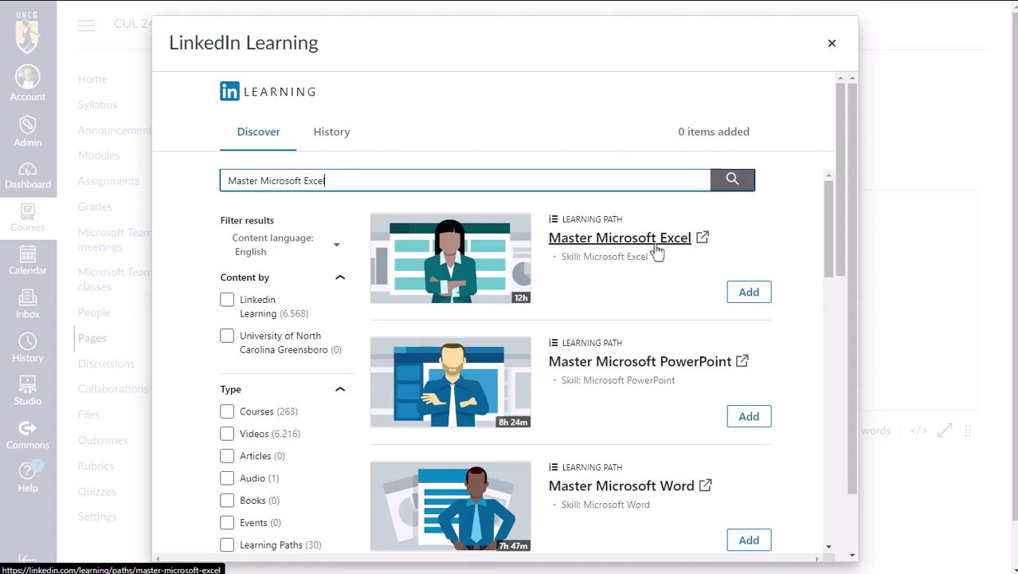
click(749, 292)
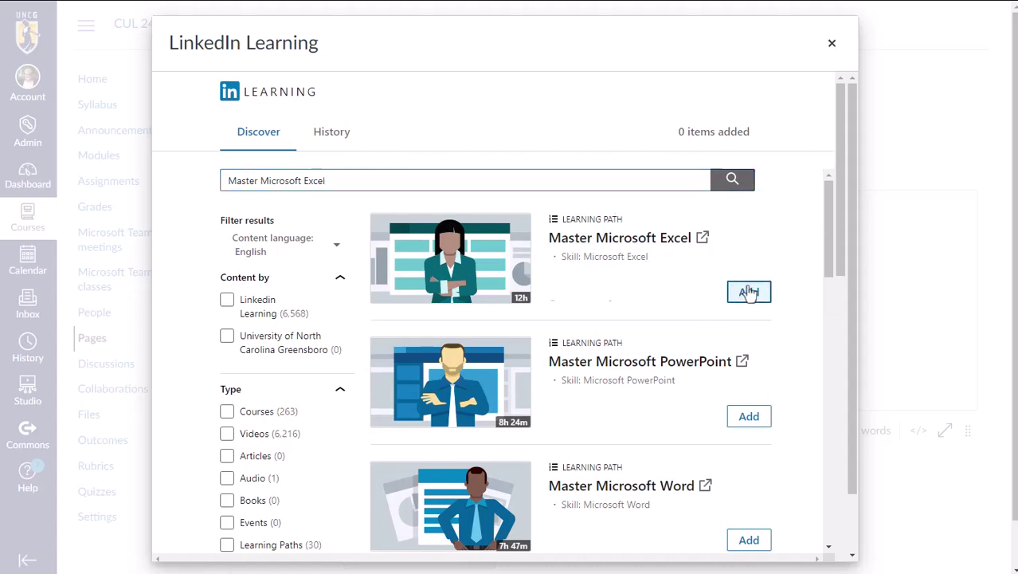
drag(848, 256, 863, 390)
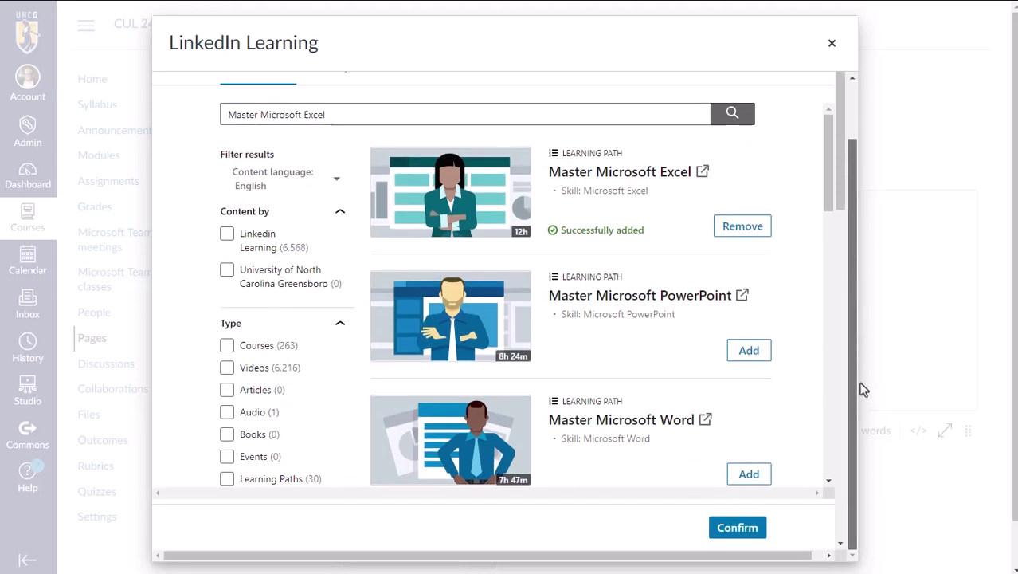
click(753, 526)
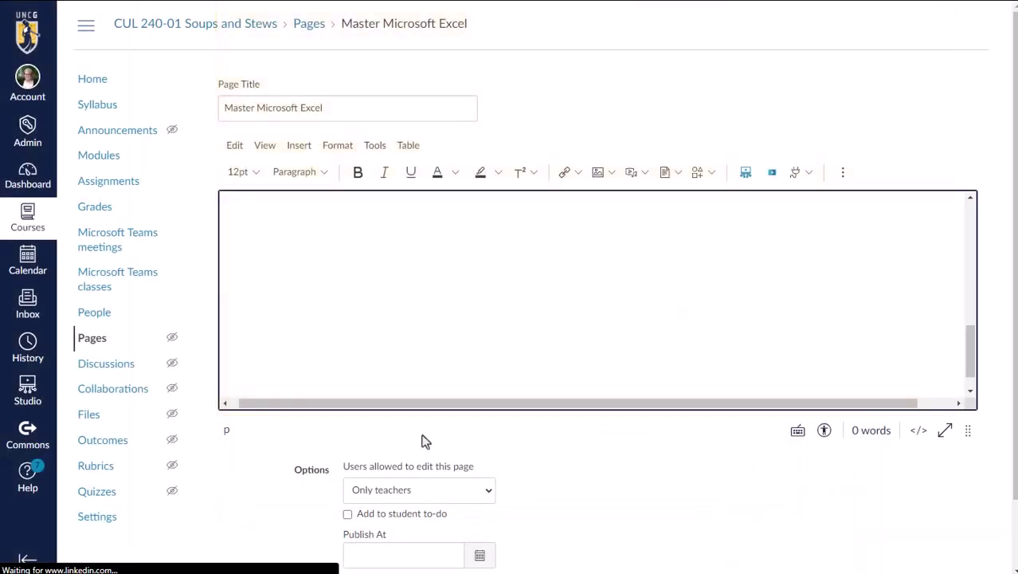
- Save and publish the Master Microsoft Excel page with its embedded learning path
scroll(727, 434, down, 1)
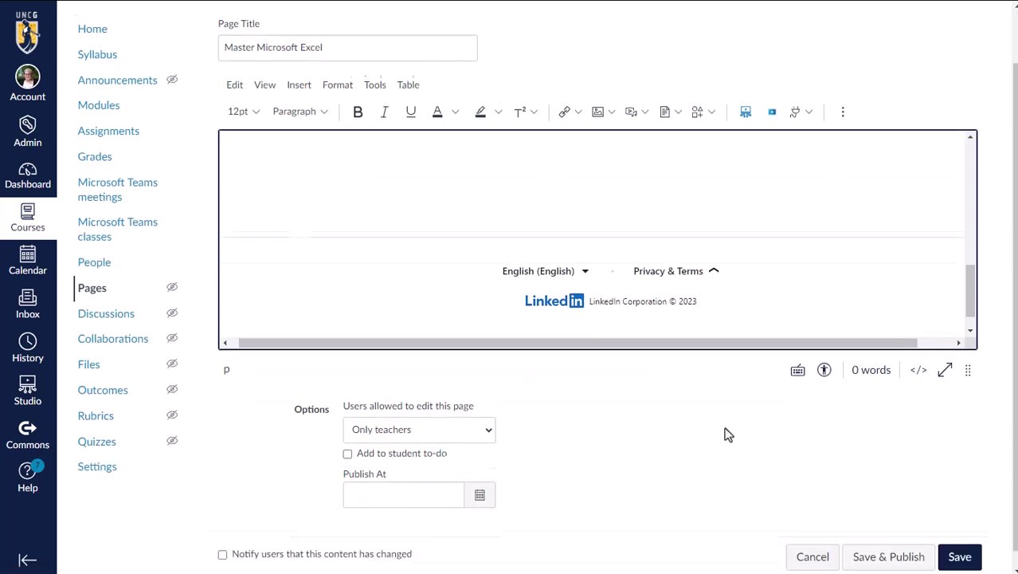
click(869, 549)
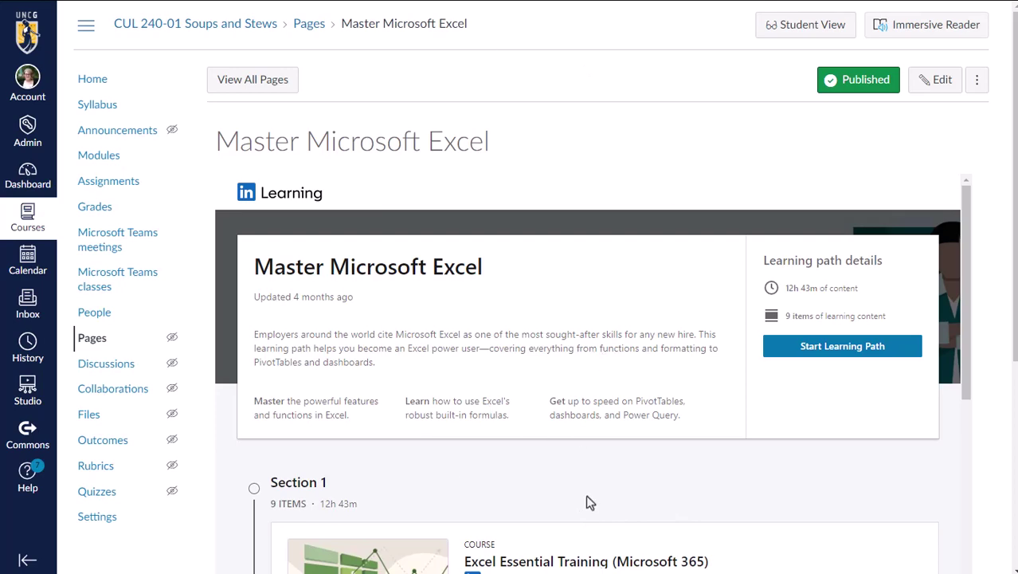
- Create the assignment 'Unreal Engine: Game Terrain Techniques' under Week Six and open it
scroll(585, 502, down, 5)
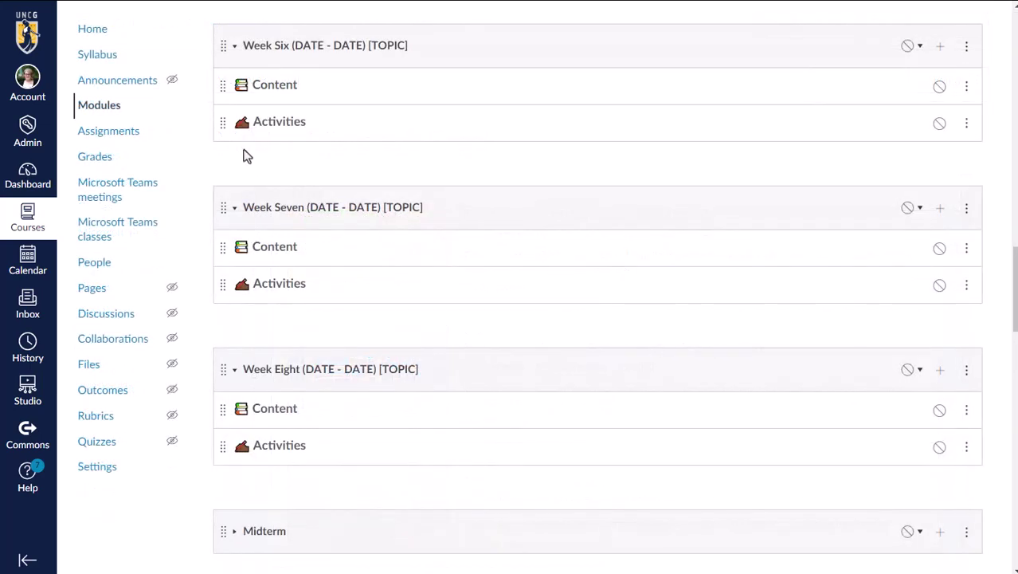
click(939, 48)
click(727, 458)
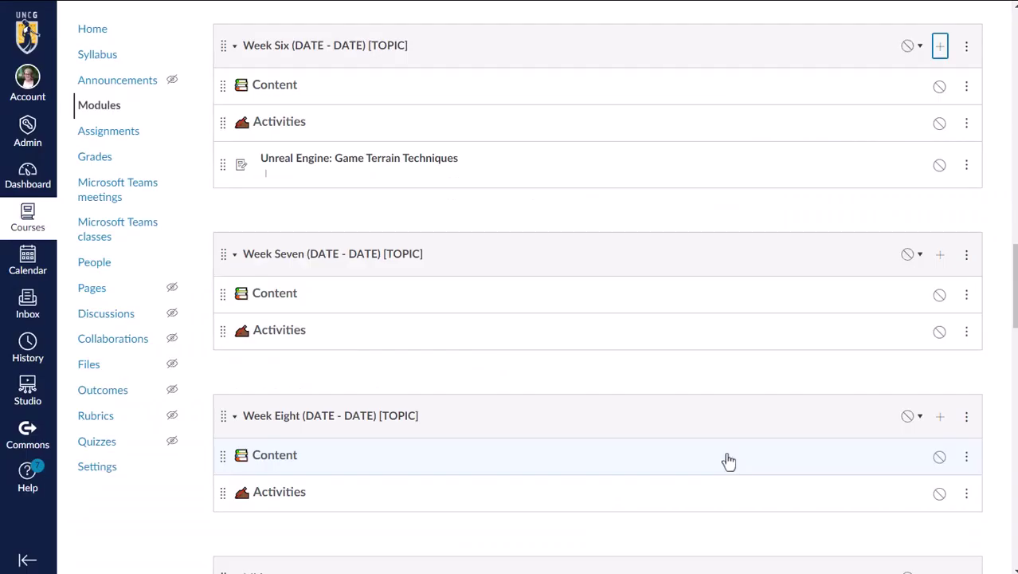
click(316, 162)
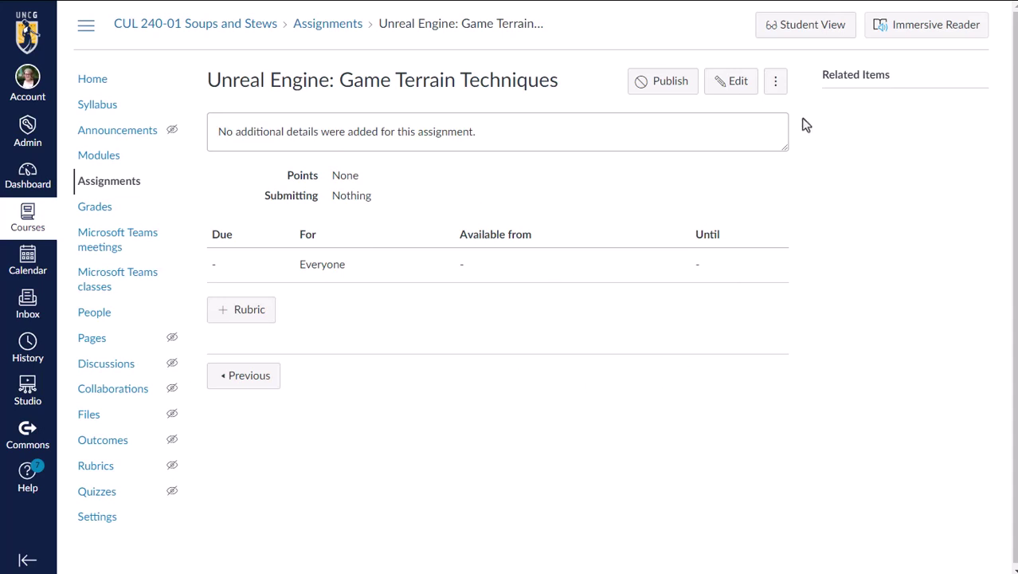
- Edit the Unreal Engine assignment and set its Submission Type to External Tool
click(732, 83)
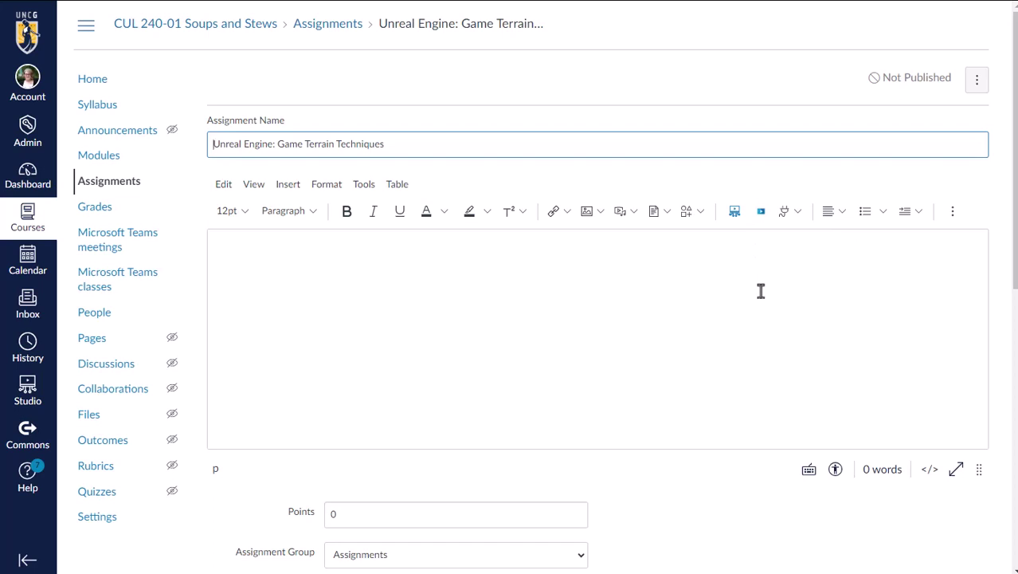
click(677, 531)
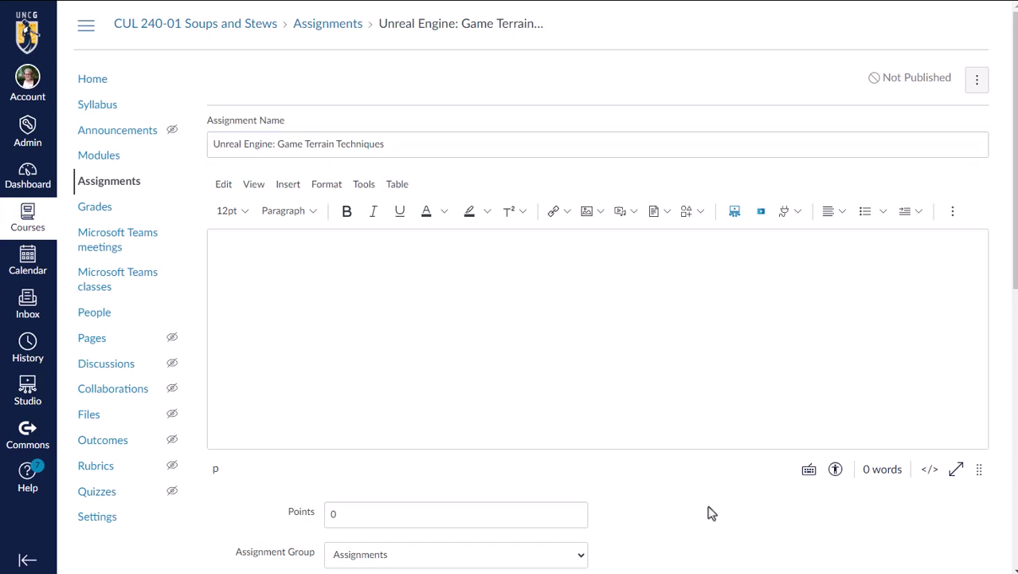
scroll(711, 513, down, 5)
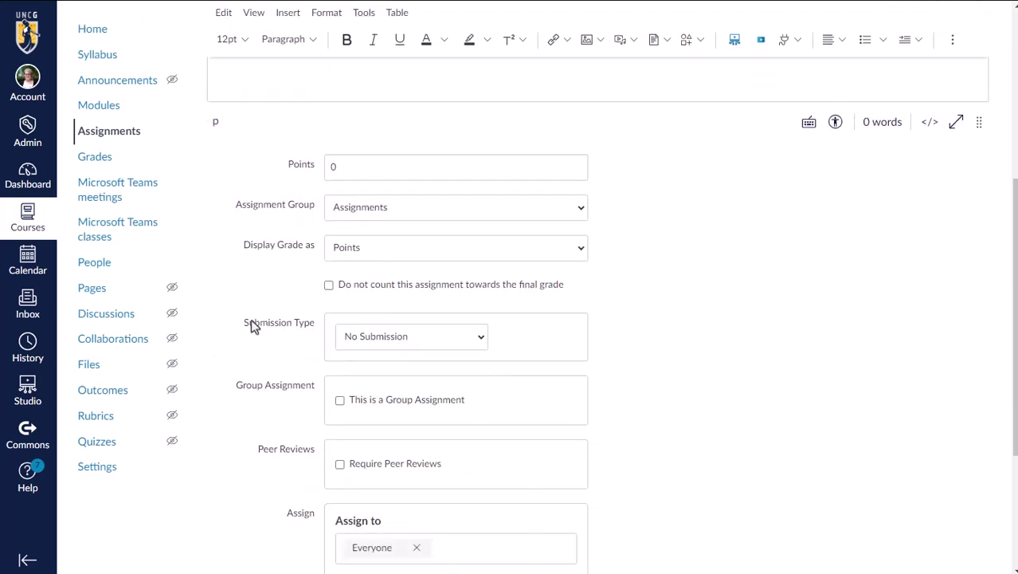
click(391, 337)
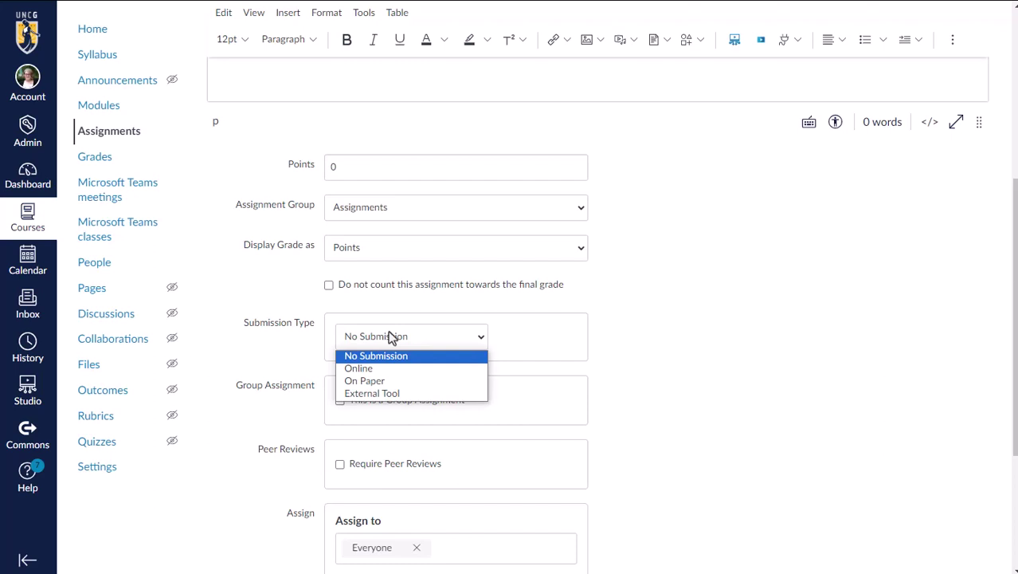
click(380, 393)
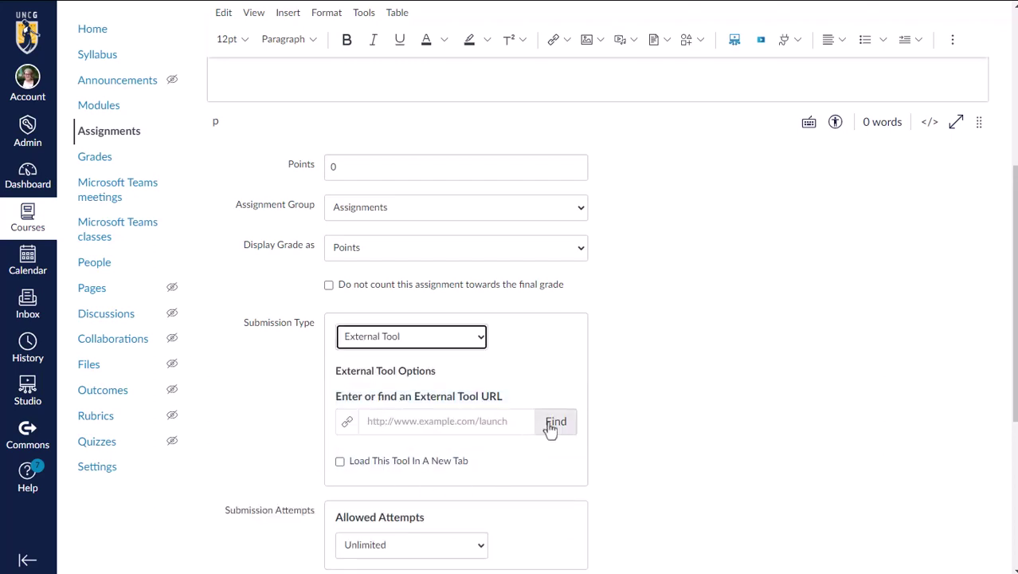
- Set the external tool URL to the LinkedIn Learning course Unreal Engine: Game Terrain Techniques
click(550, 429)
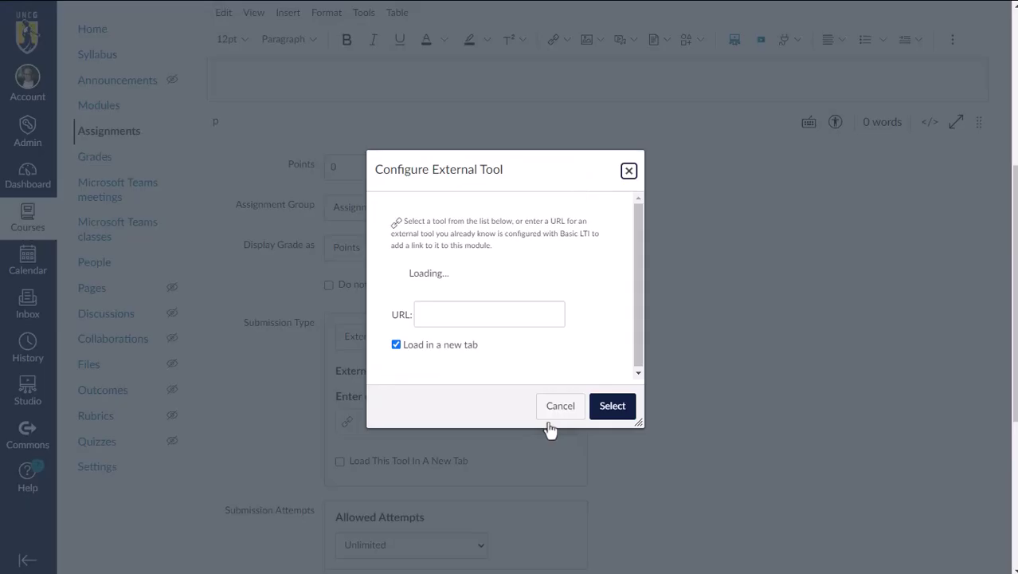
scroll(467, 314, down, 3)
scroll(467, 315, down, 2)
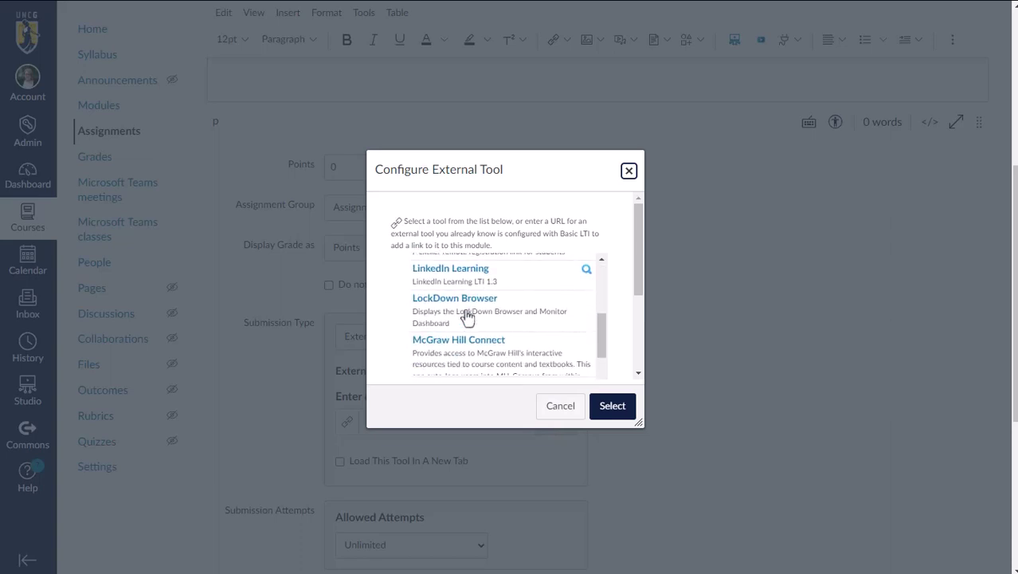
click(450, 270)
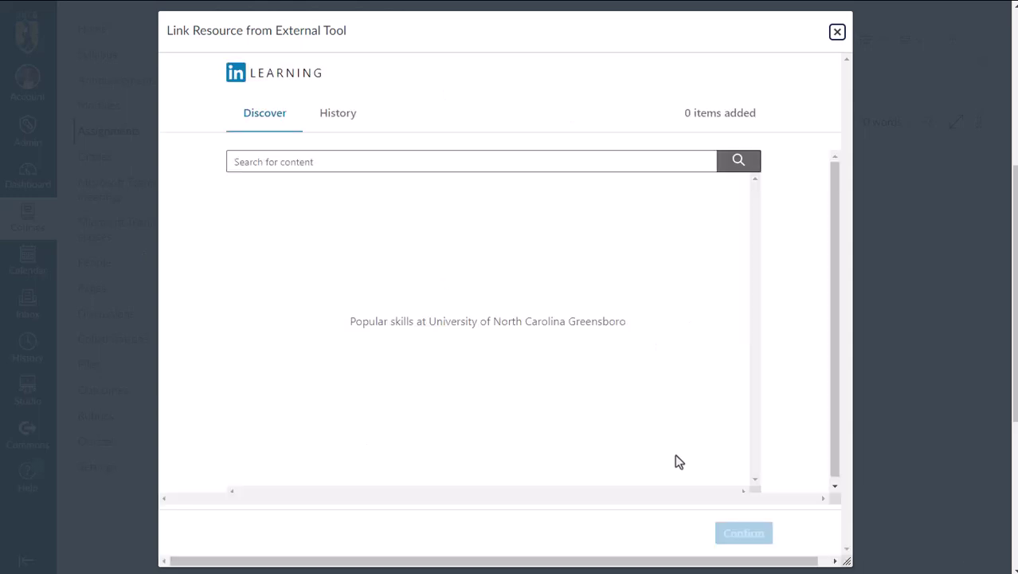
click(315, 161)
text(Unreal Engine: Game Terrain Techniques)
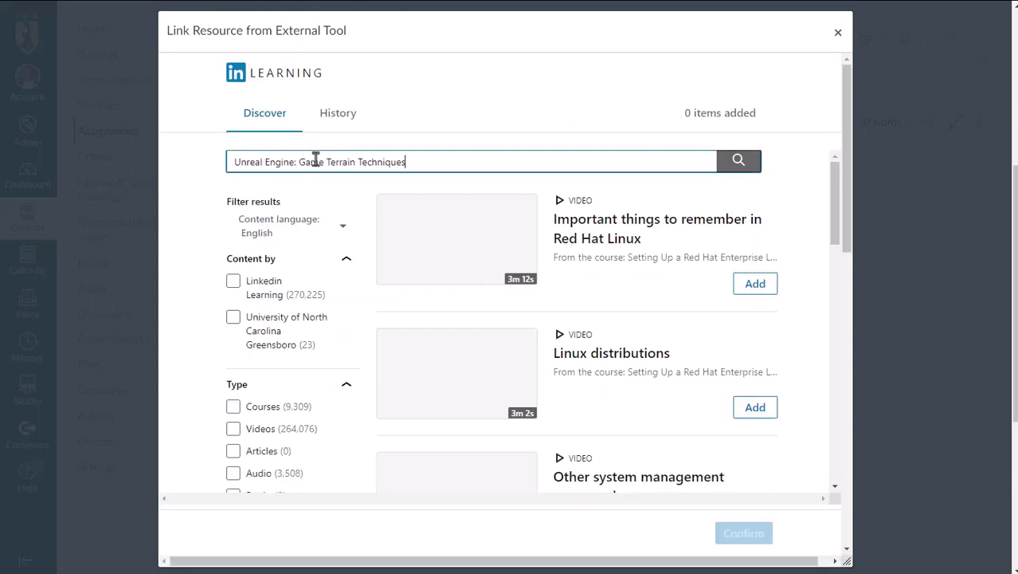
key(Return)
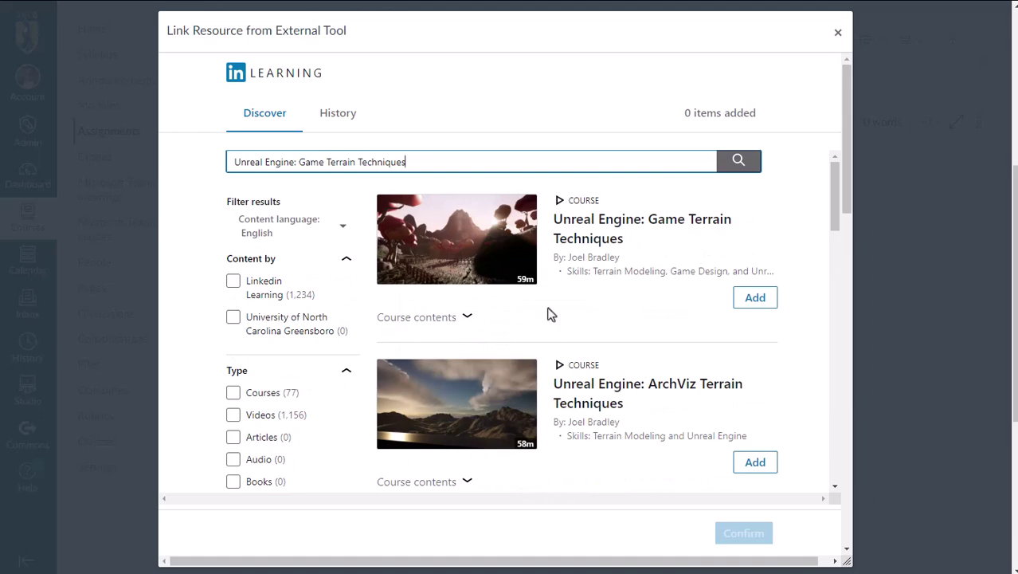
click(751, 307)
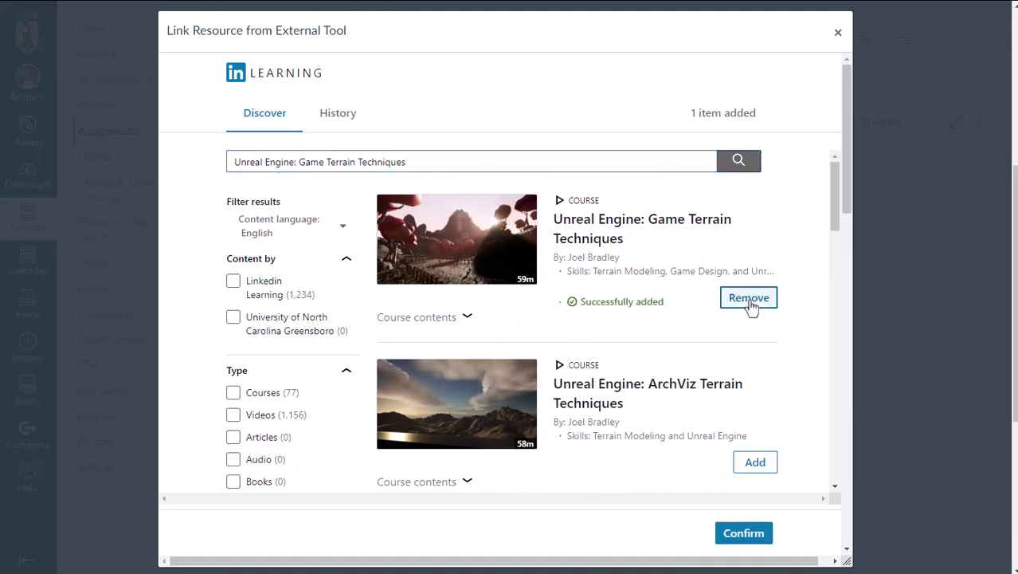
click(753, 539)
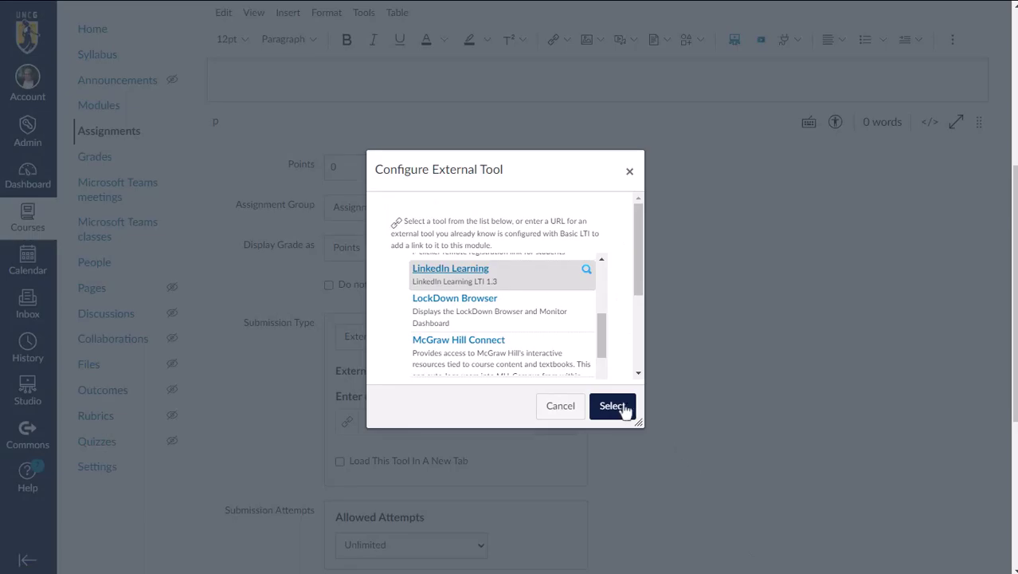
click(622, 410)
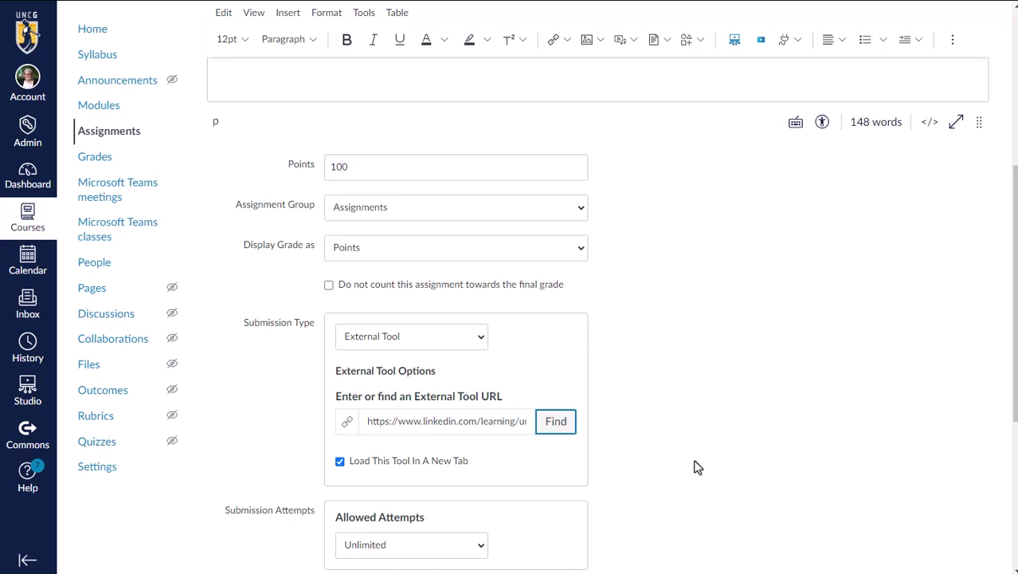
- Change Points from 100 to 10 and uncheck 'Load This Tool In A New Tab'
click(363, 168)
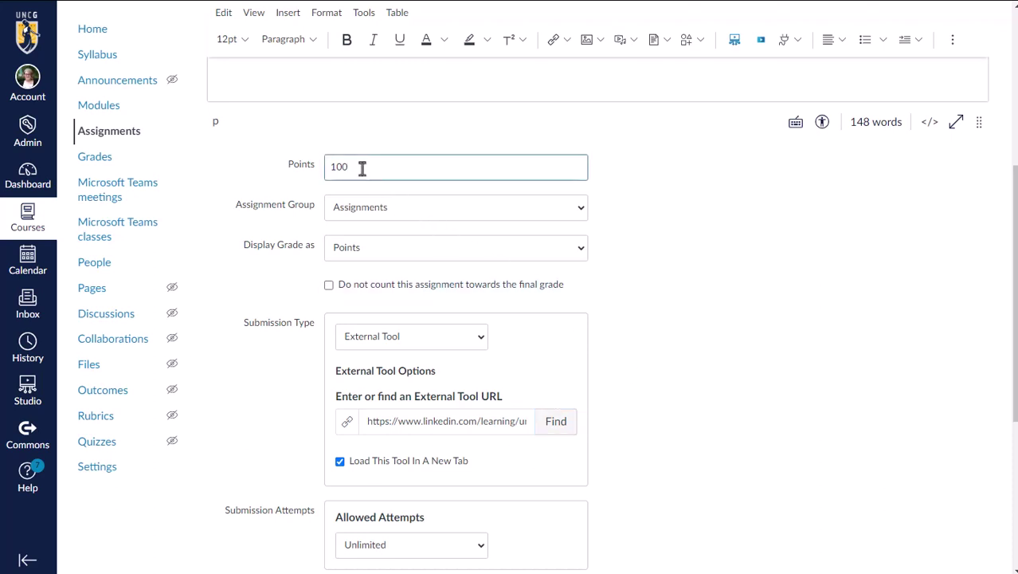
key(BackSpace)
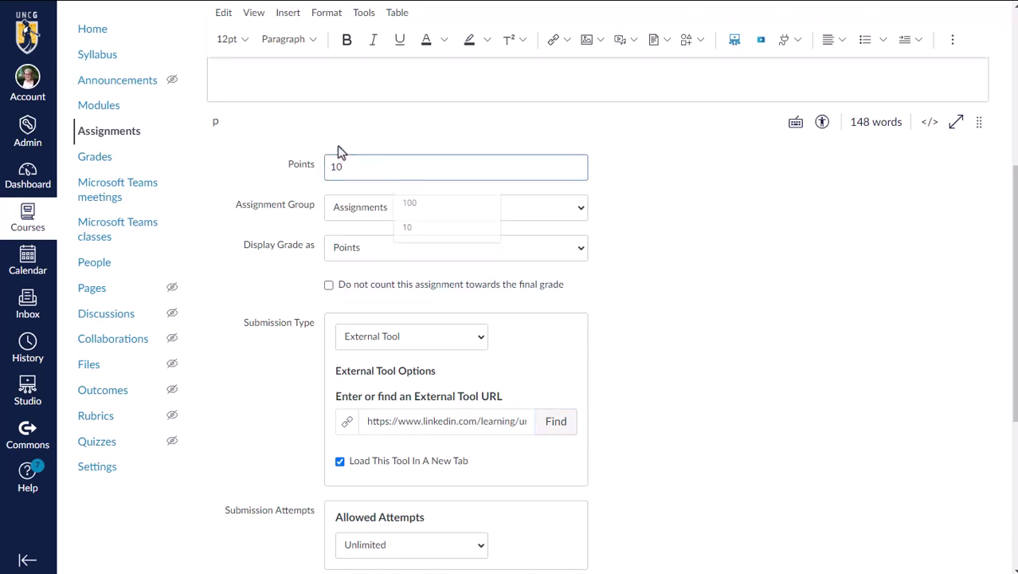
click(338, 149)
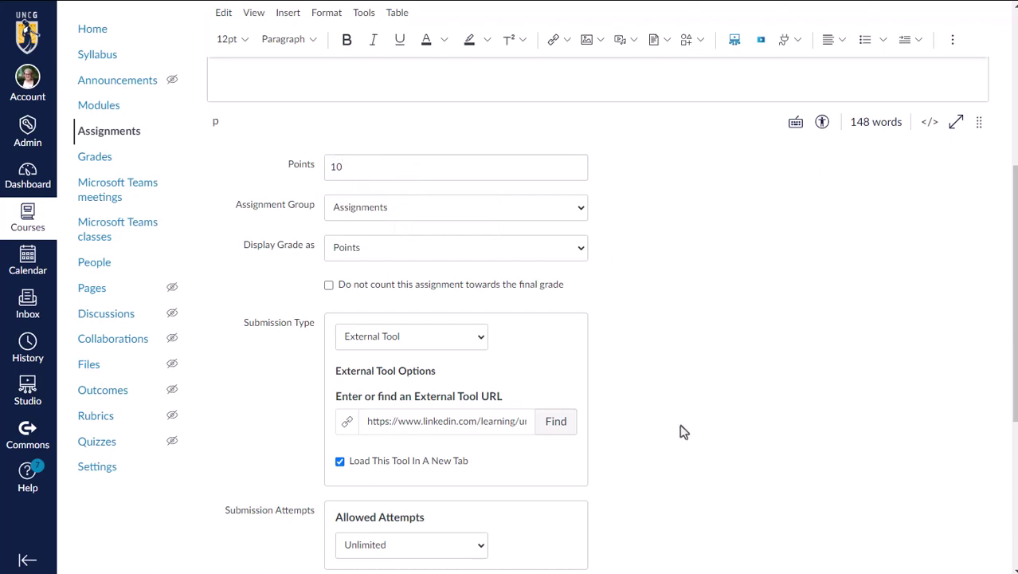
scroll(679, 430, down, 1)
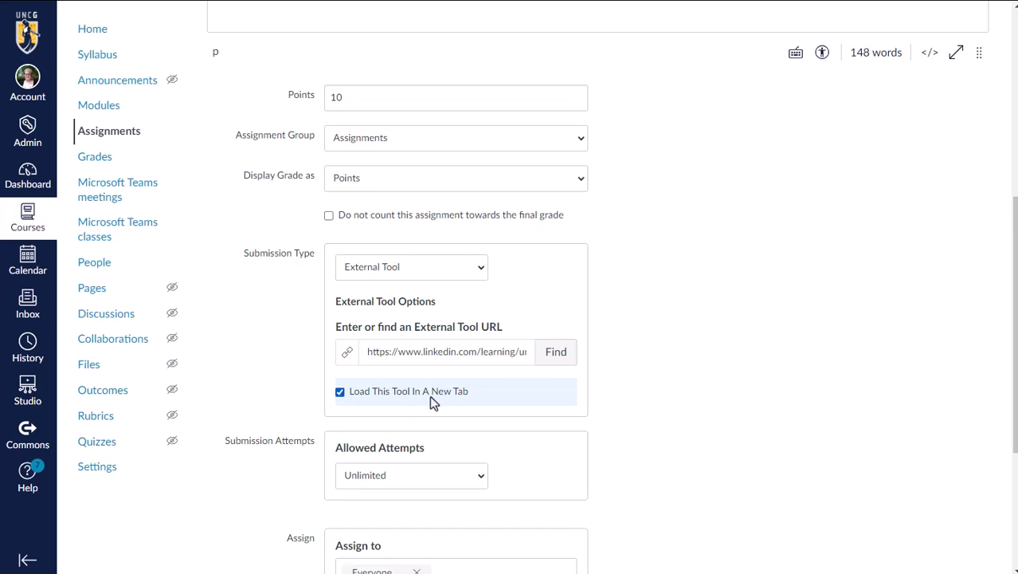
click(339, 391)
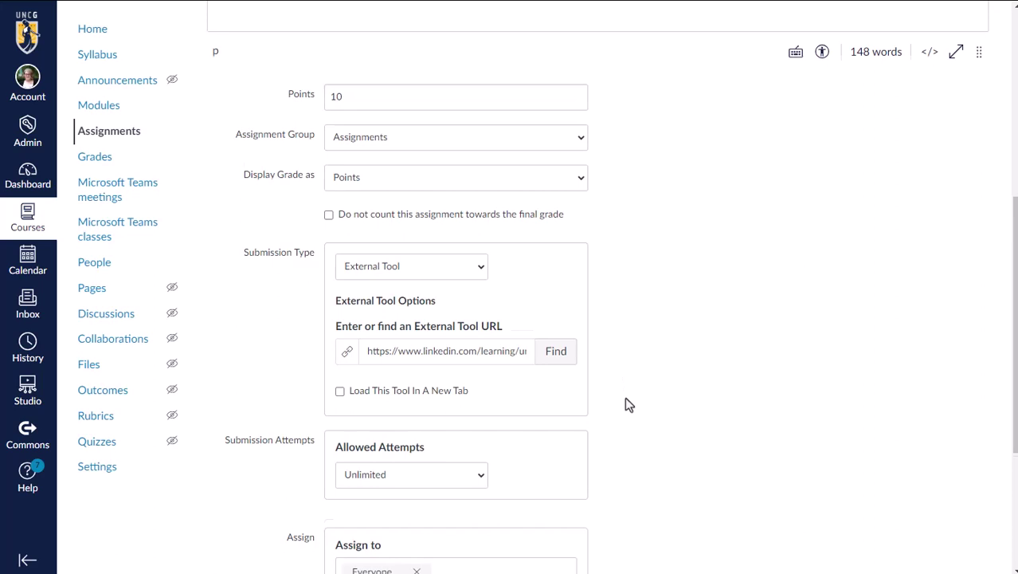
- Set the Until date to August 17, 2023, then save and publish the assignment
scroll(625, 397, down, 5)
click(564, 428)
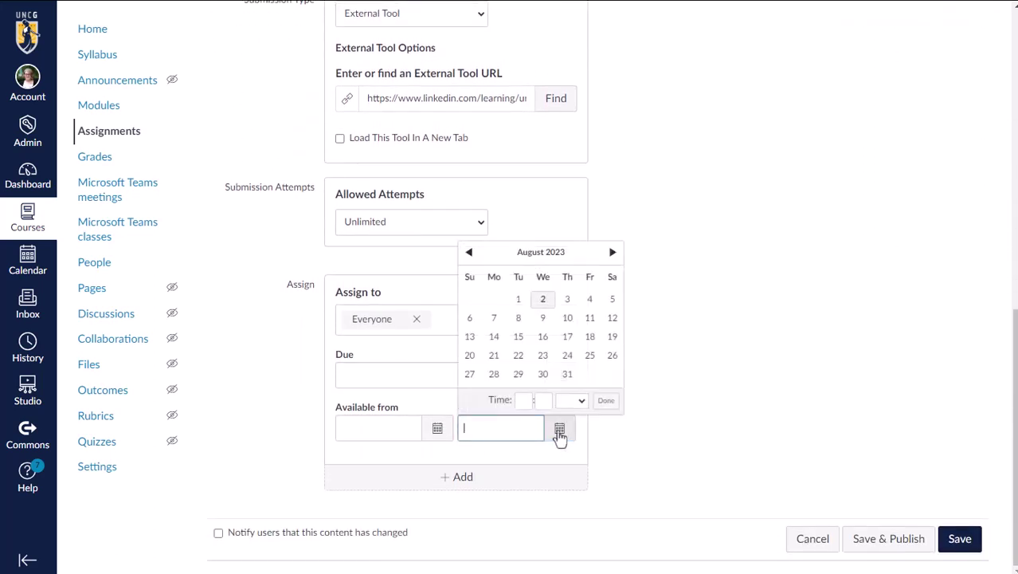
click(568, 341)
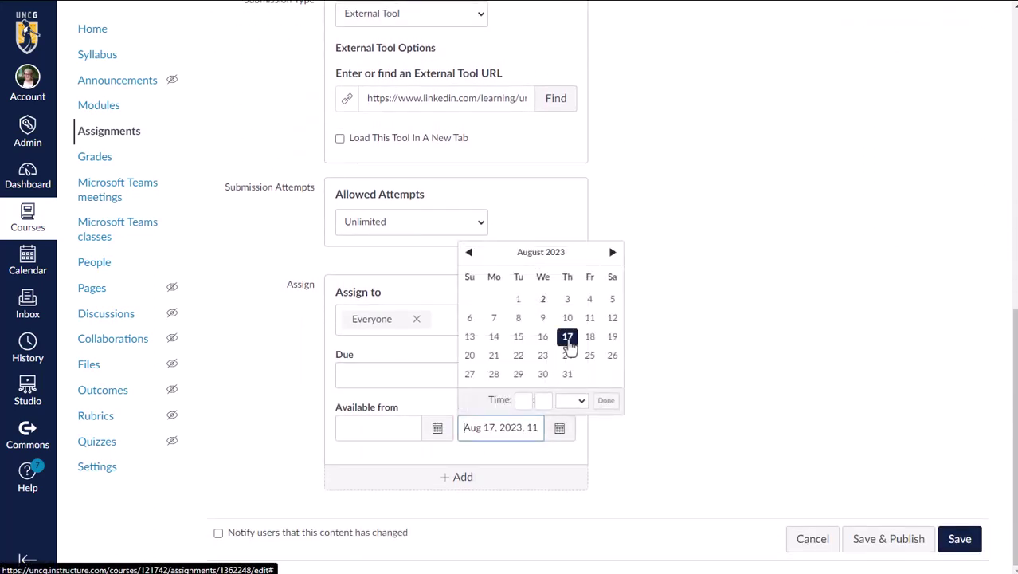
click(680, 352)
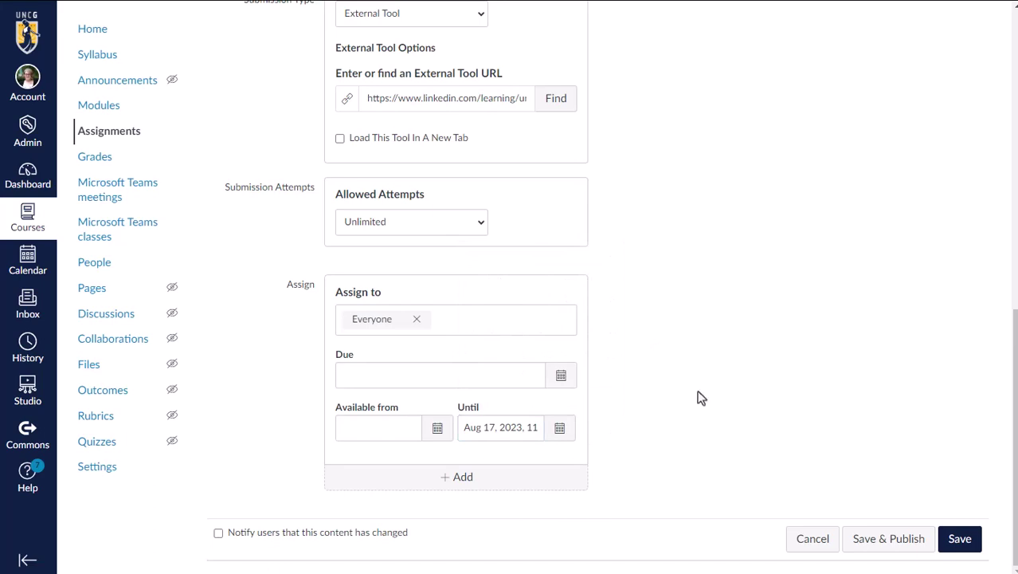
click(861, 543)
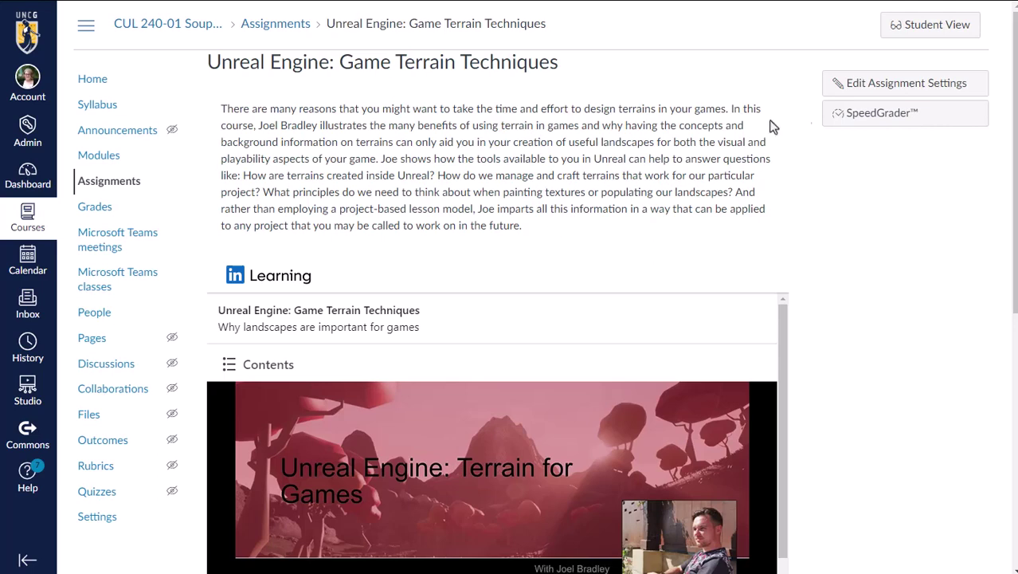
- Add a yellow-highlighted first line 'Please complete this LinkedIn Learning course before class on August 17th!' and save
click(878, 93)
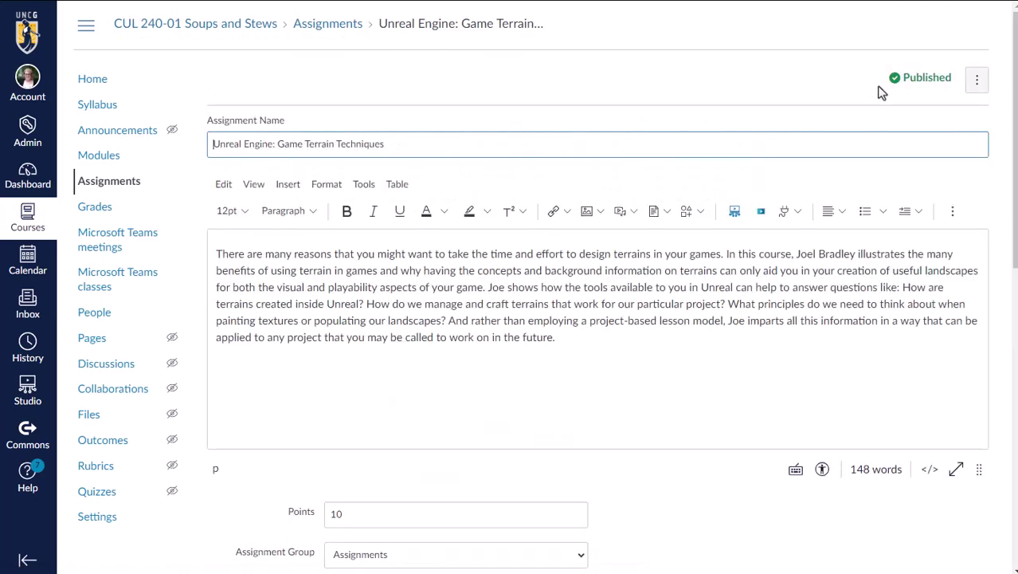
click(221, 254)
key(Return)
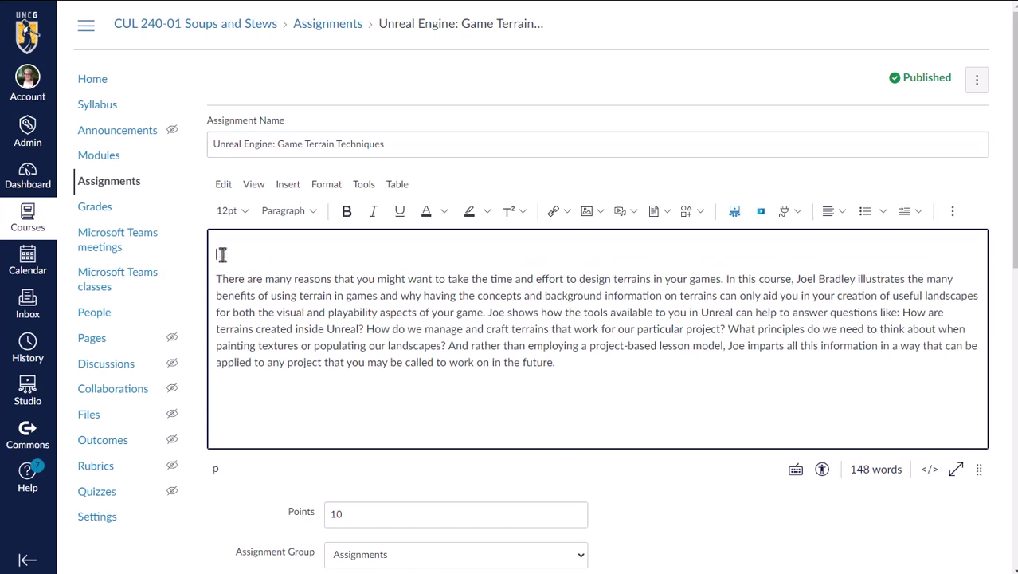
text(Please complete this LinkedIn Learning course before class on August 17th!)
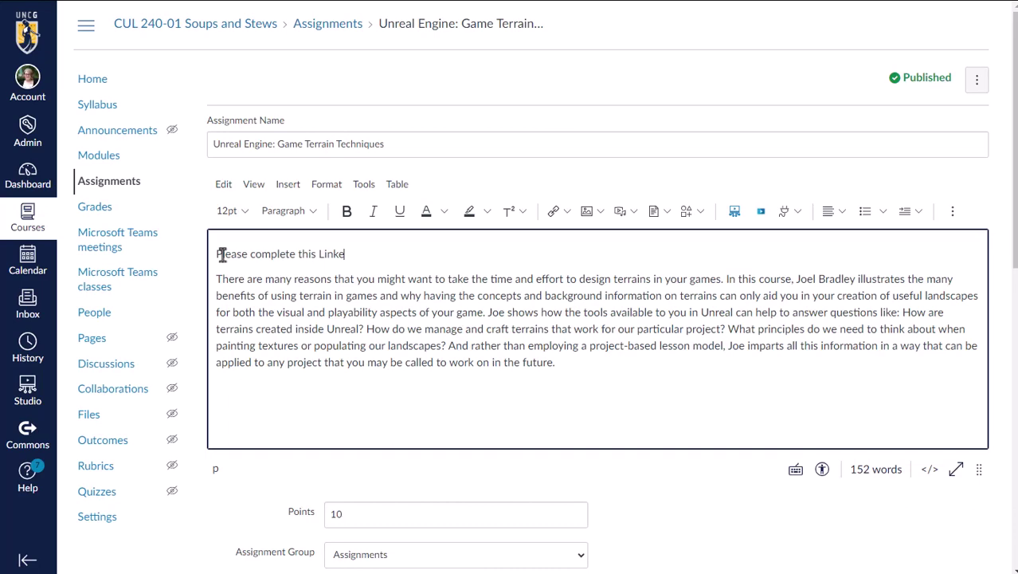
key(shift+Home)
click(732, 508)
scroll(732, 508, down, 8)
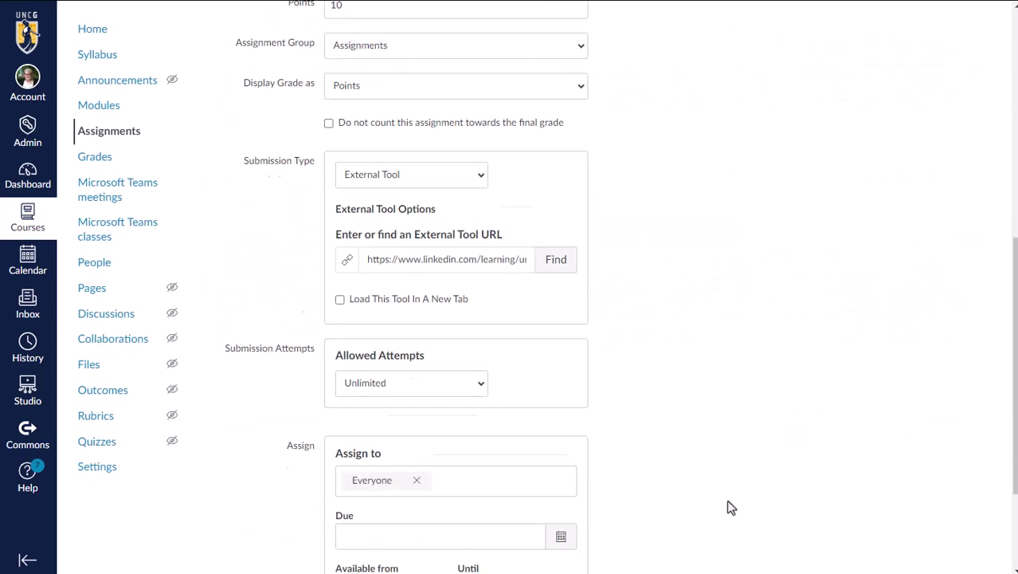
click(959, 539)
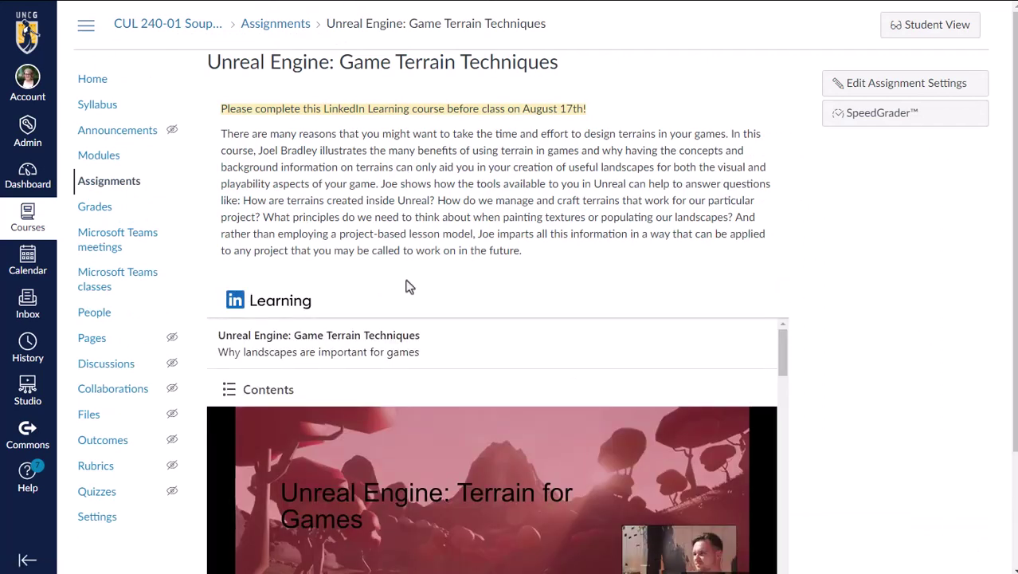
- Go from the Canvas gradebook to the UNCG Information Technology Services homepage
click(92, 210)
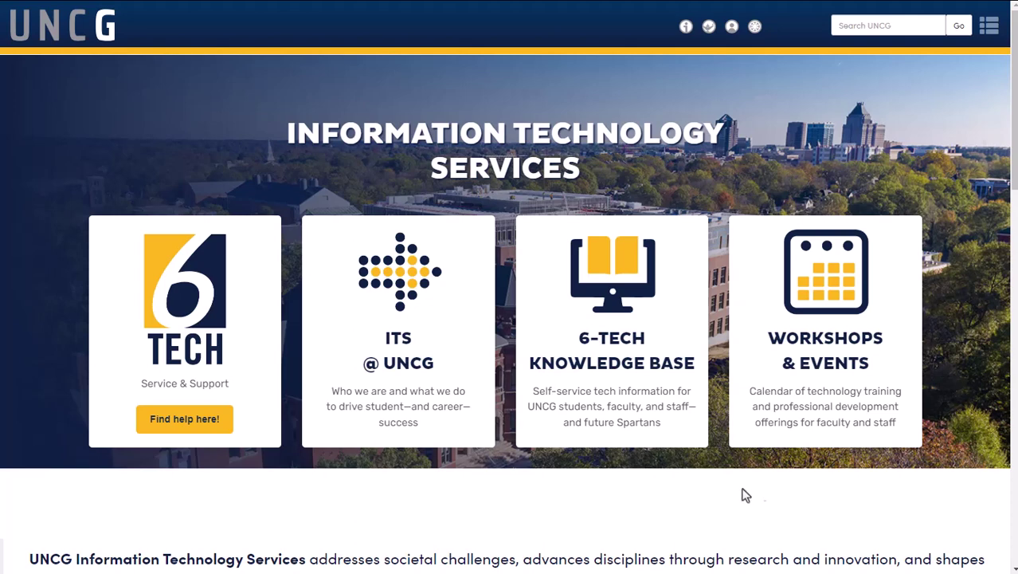
- Search the 6-Tech Knowledge Base for 'linkedin learning'
click(601, 375)
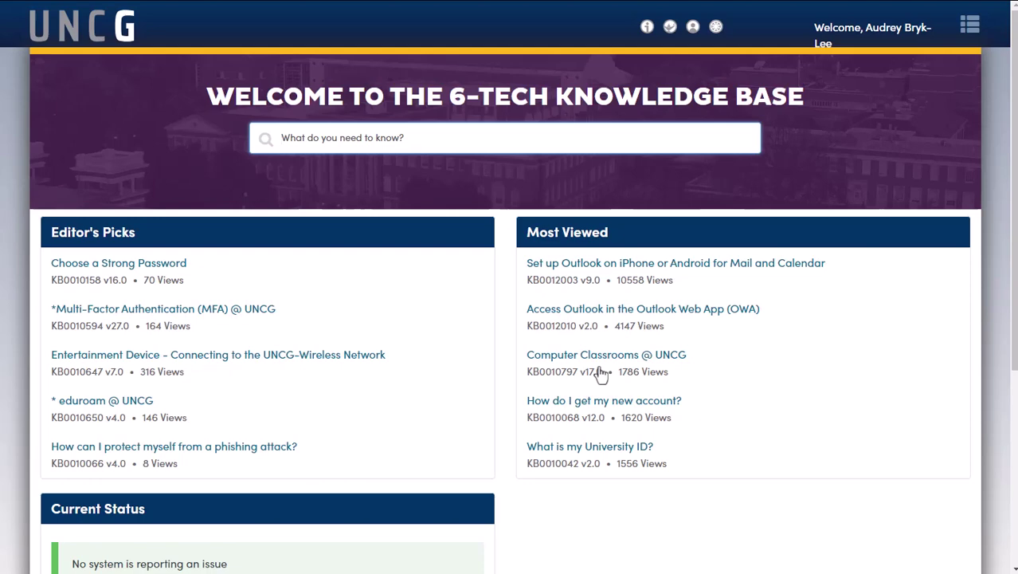
text(linkedin)
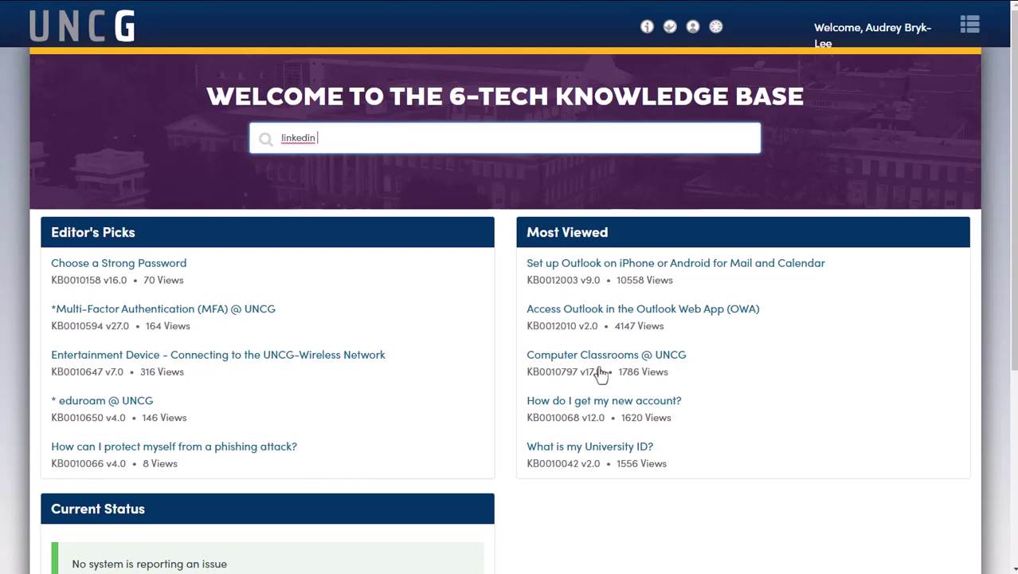
text( learning)
key(Return)
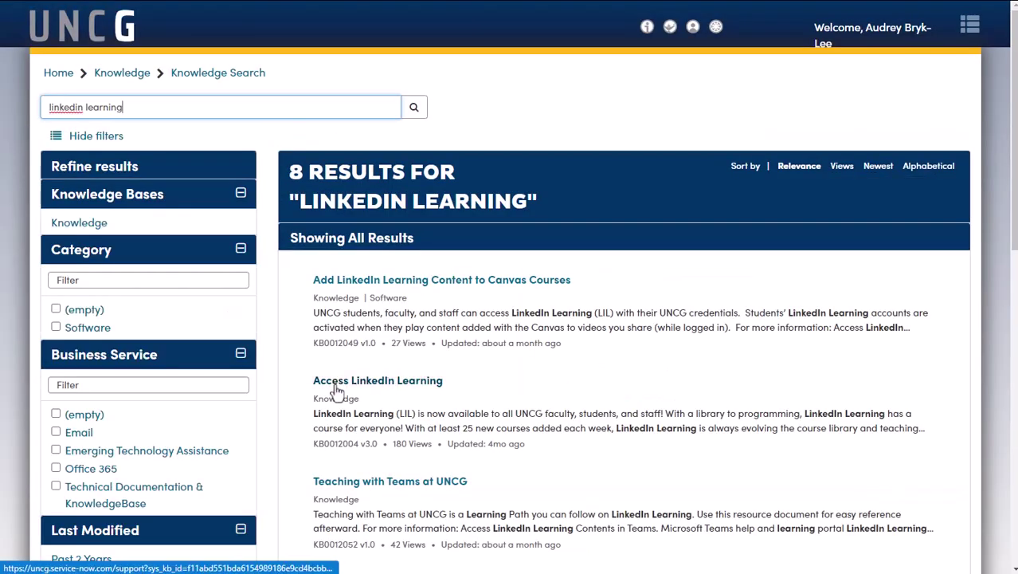
- Open the 'Access LinkedIn Learning' article (KB0012004) and scroll through its access steps
click(355, 386)
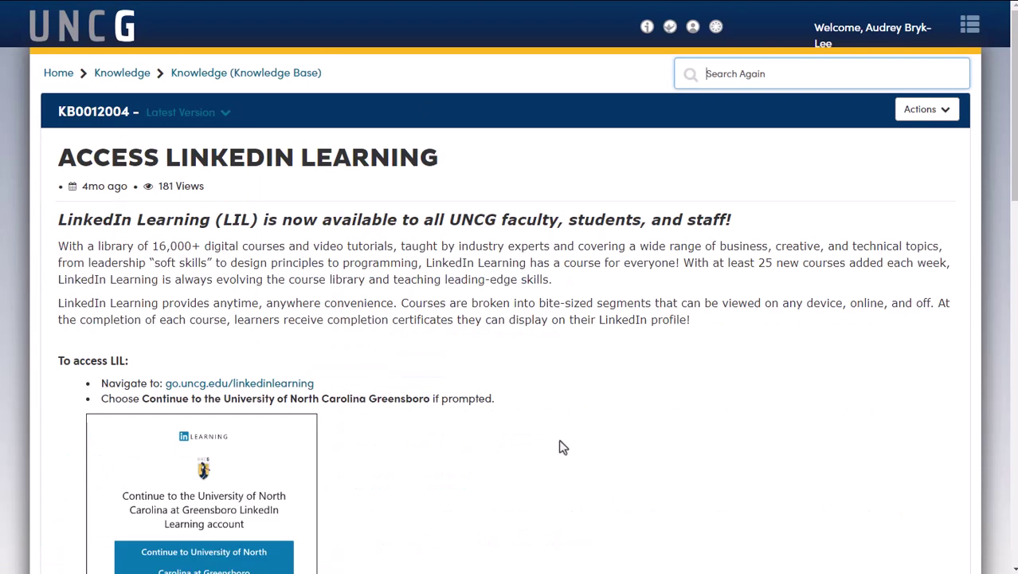
scroll(558, 439, down, 3)
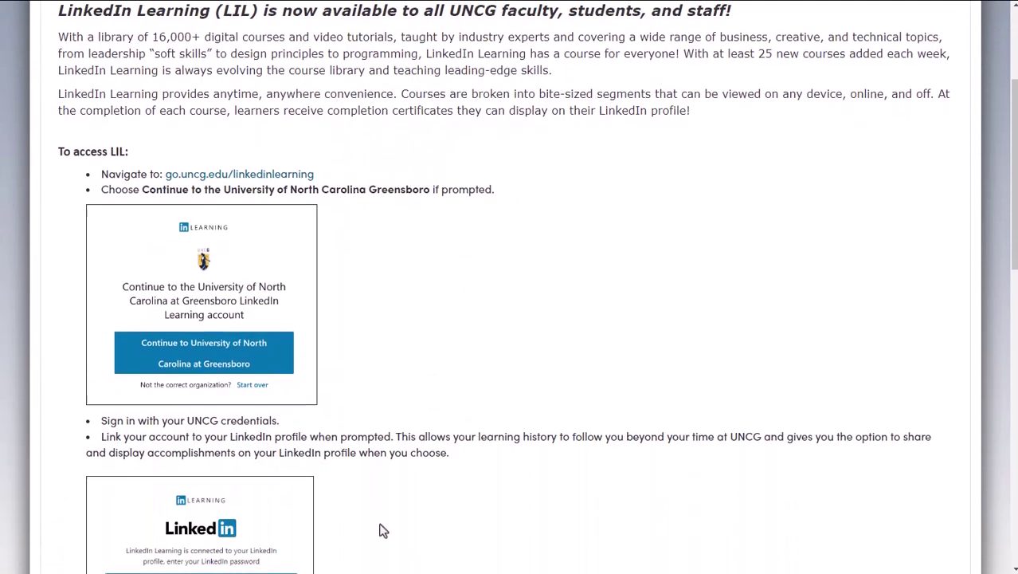
scroll(382, 530, down, 5)
scroll(382, 530, down, 3)
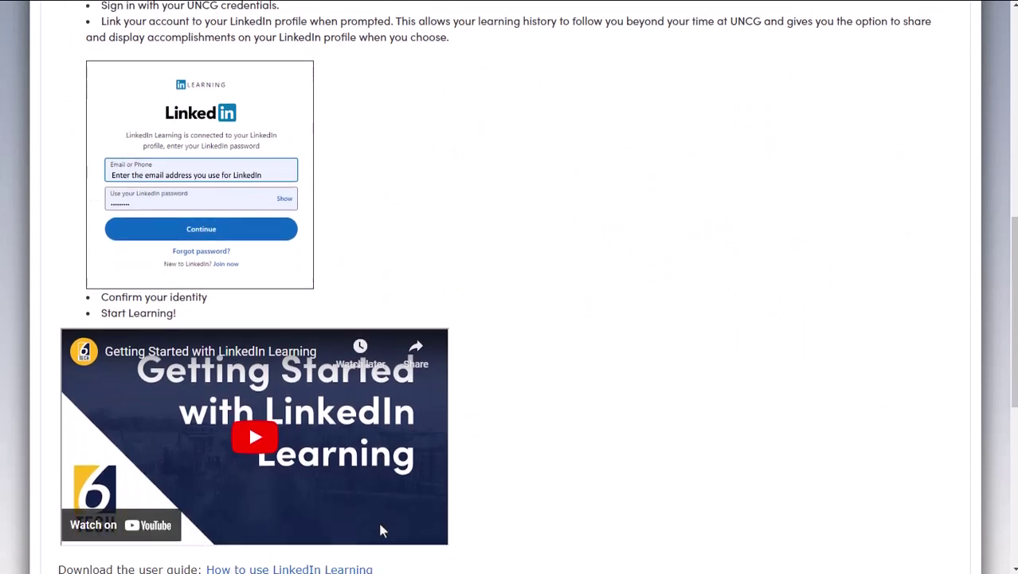